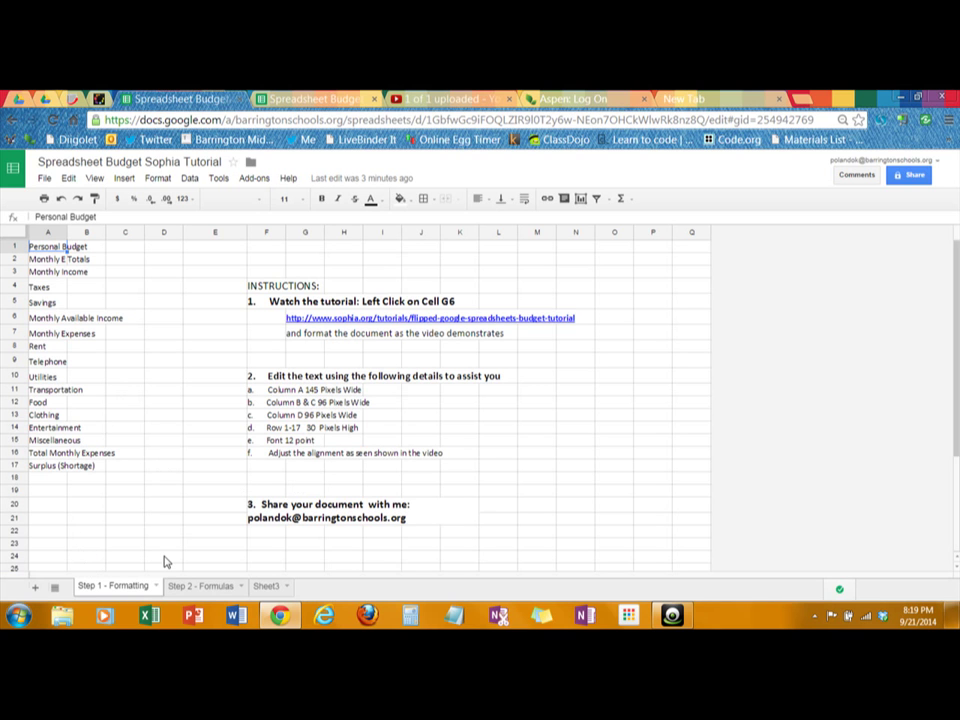
# Widen column A on the Step 1 - Formatting sheet of the Spreadsheet Budget Completed Sophia Tutorial file.
pyautogui.click(326, 100)
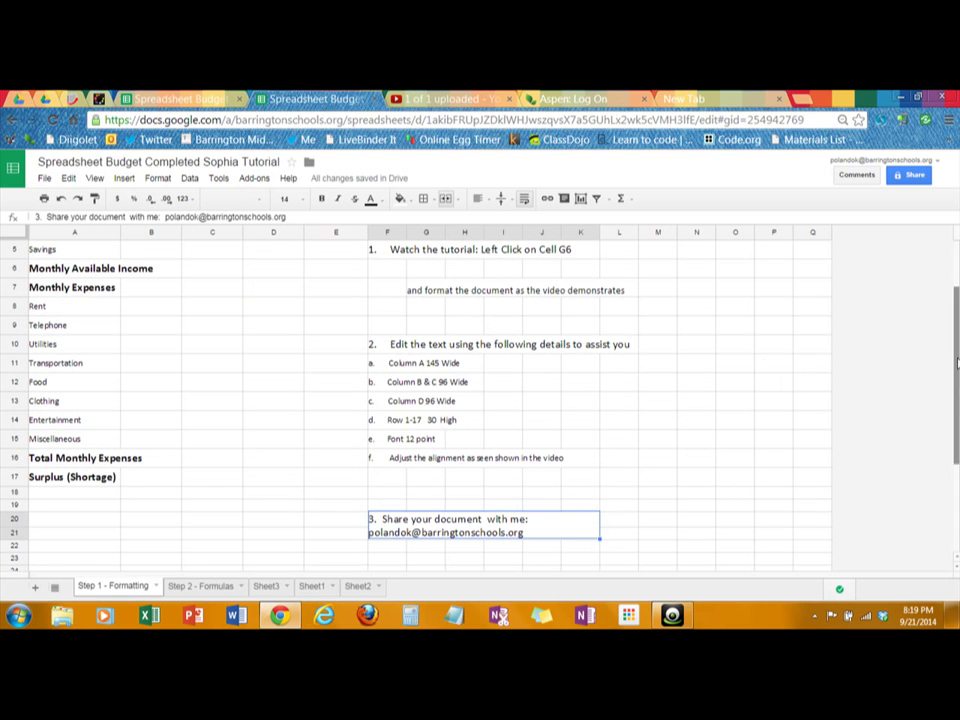
pyautogui.moveTo(957, 363); pyautogui.dragTo(957, 288)
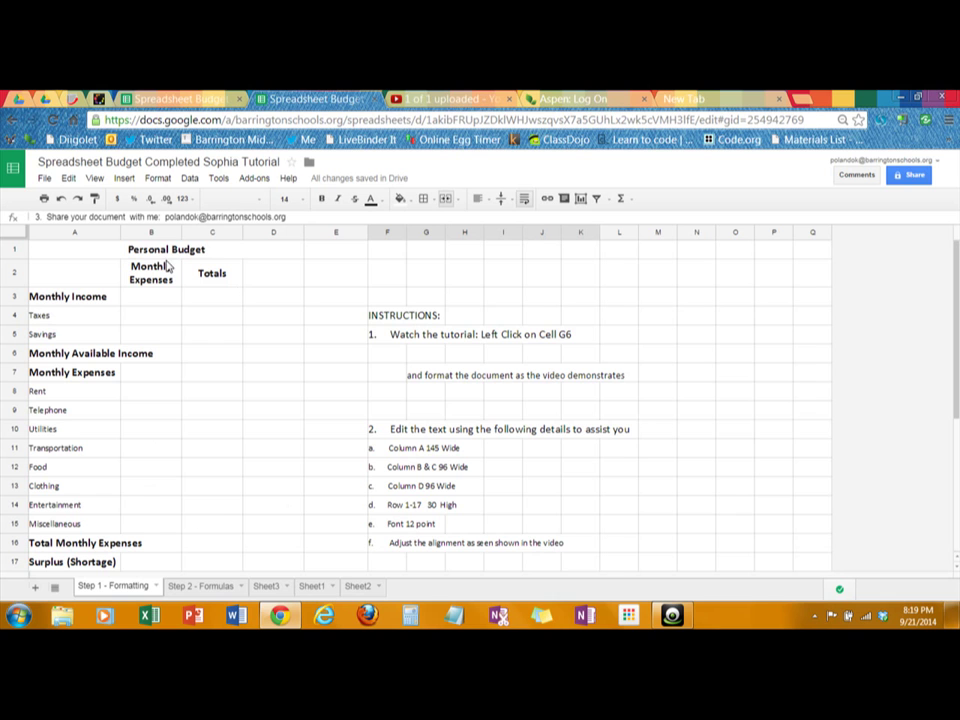
pyautogui.moveTo(120, 232); pyautogui.dragTo(137, 232)
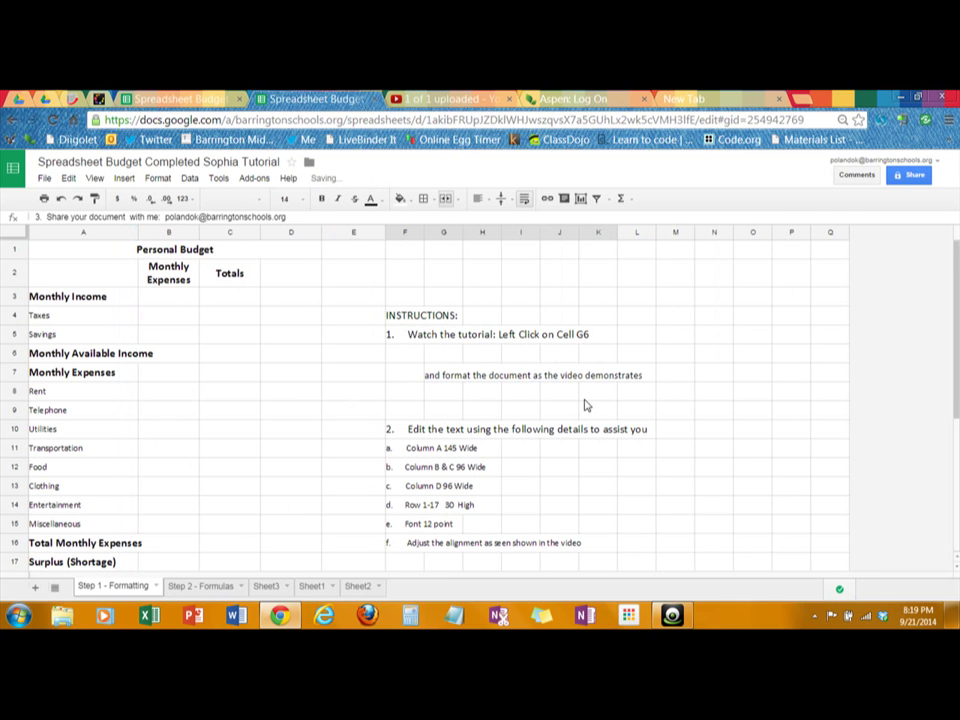
pyautogui.moveTo(957, 268)
pyautogui.mouseDown()
pyautogui.moveTo(957, 304)
pyautogui.moveTo(957, 262)
pyautogui.mouseUp()
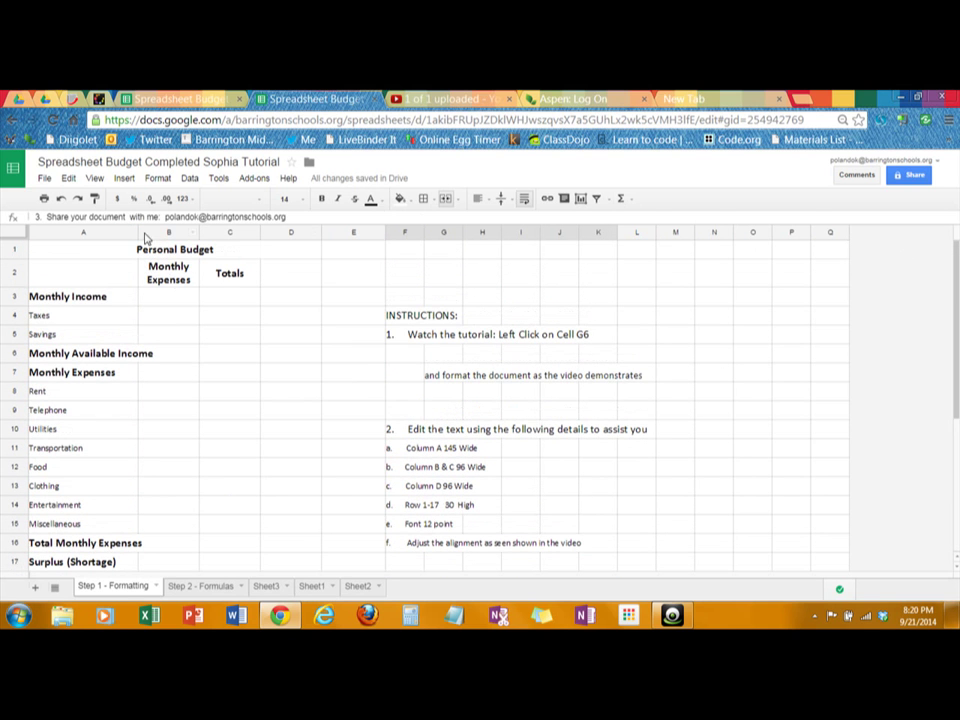
pyautogui.moveTo(138, 232); pyautogui.dragTo(145, 231)
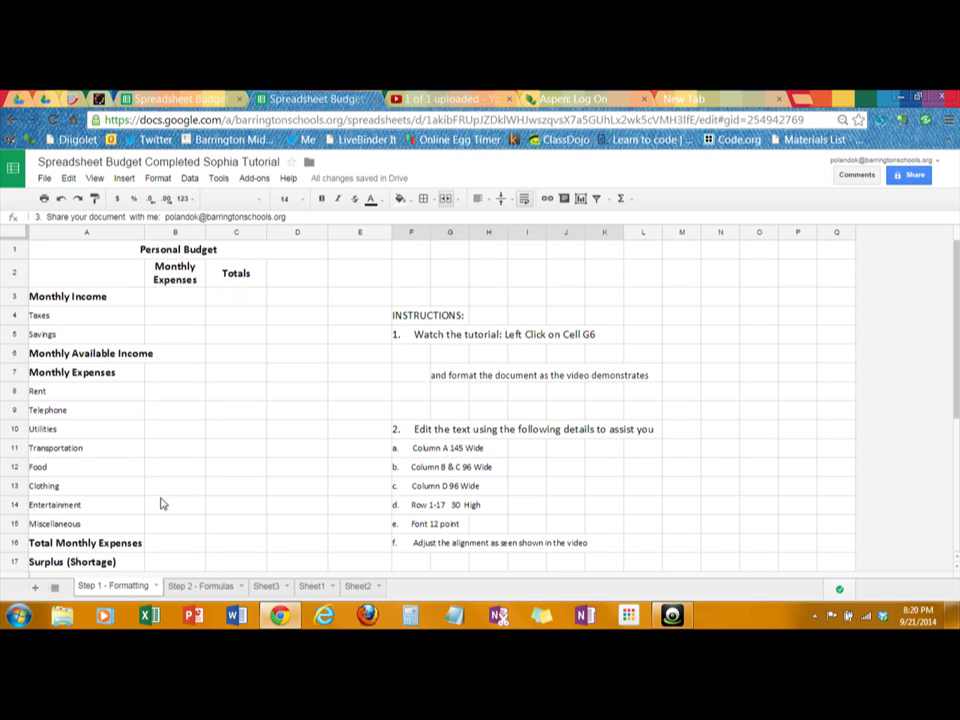
# Add a new sheet, place it after Sheet2 at the end of the sheet order and rename it "play sheet".
pyautogui.click(35, 590)
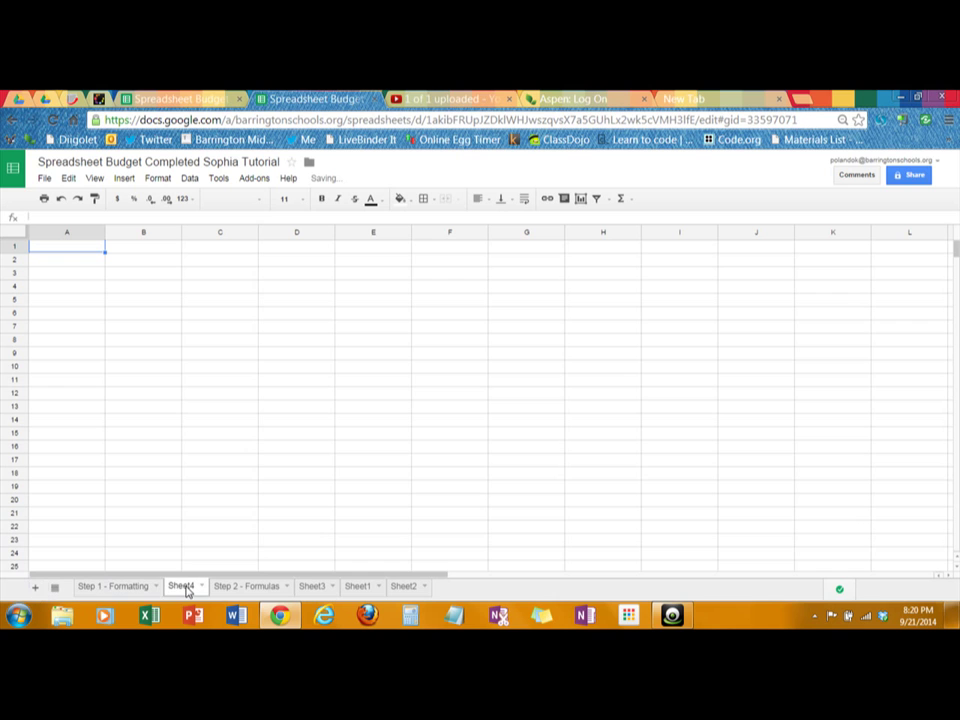
pyautogui.moveTo(186, 593); pyautogui.dragTo(428, 605)
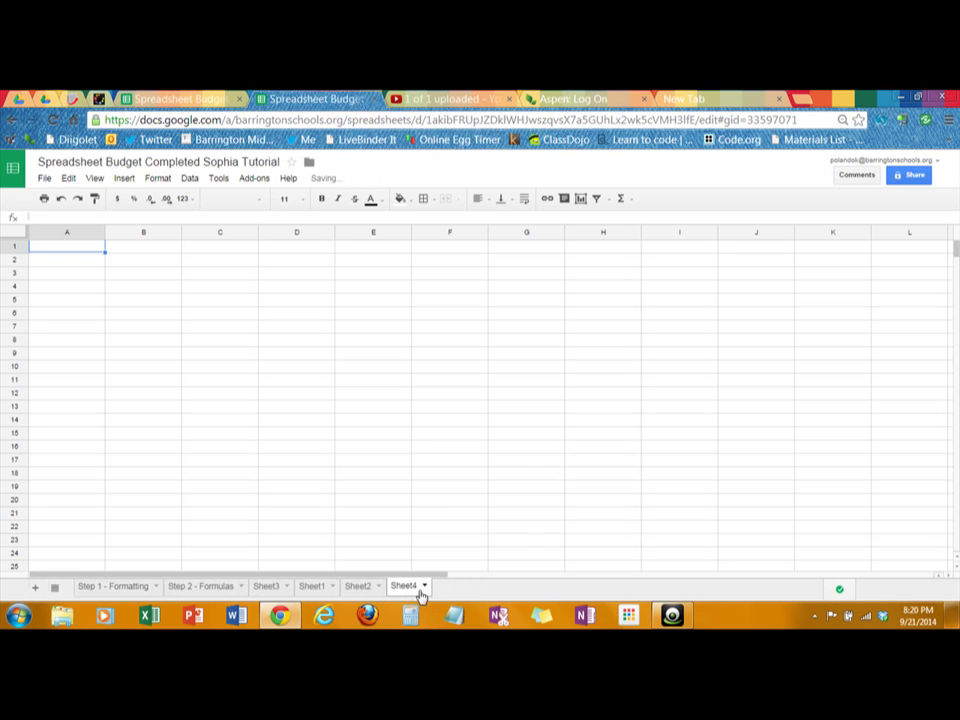
pyautogui.click(425, 588)
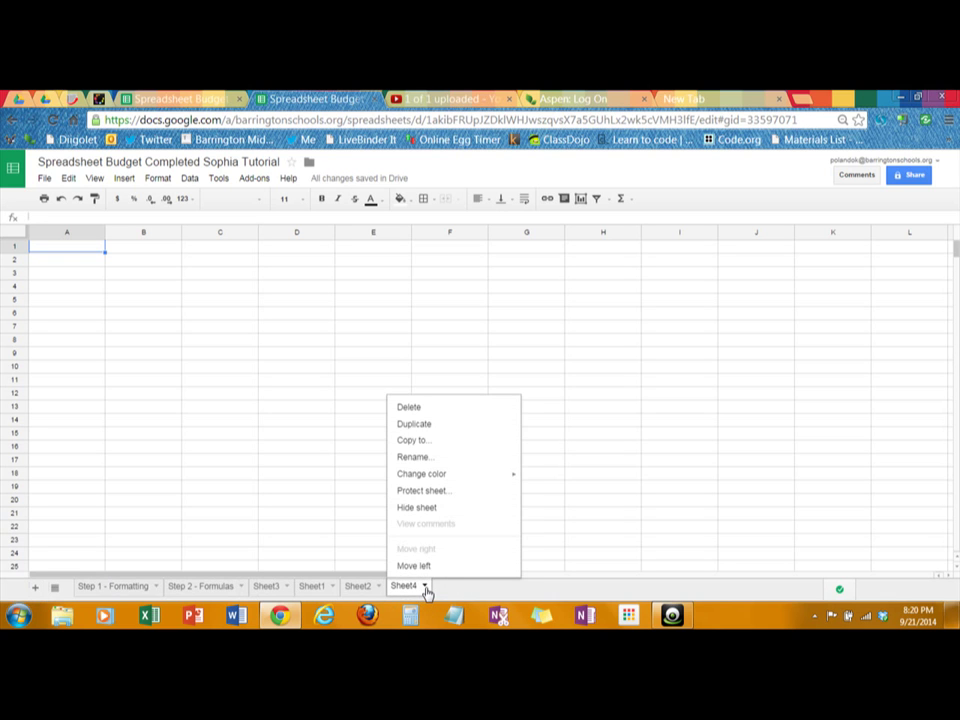
pyautogui.click(431, 458)
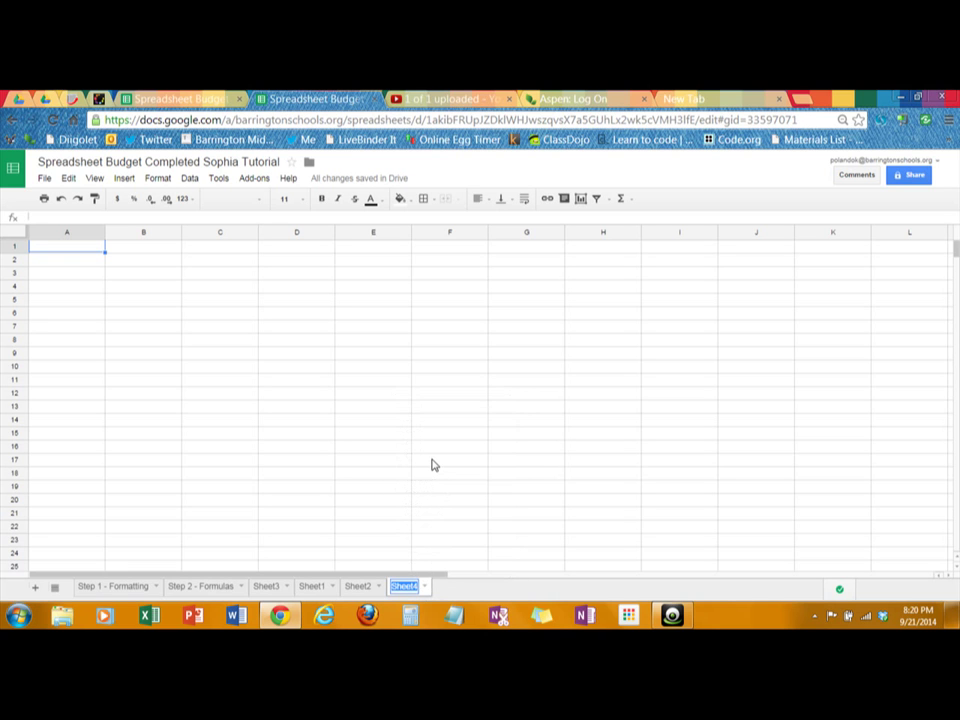
pyautogui.write('play sheet')
pyautogui.press('Return')
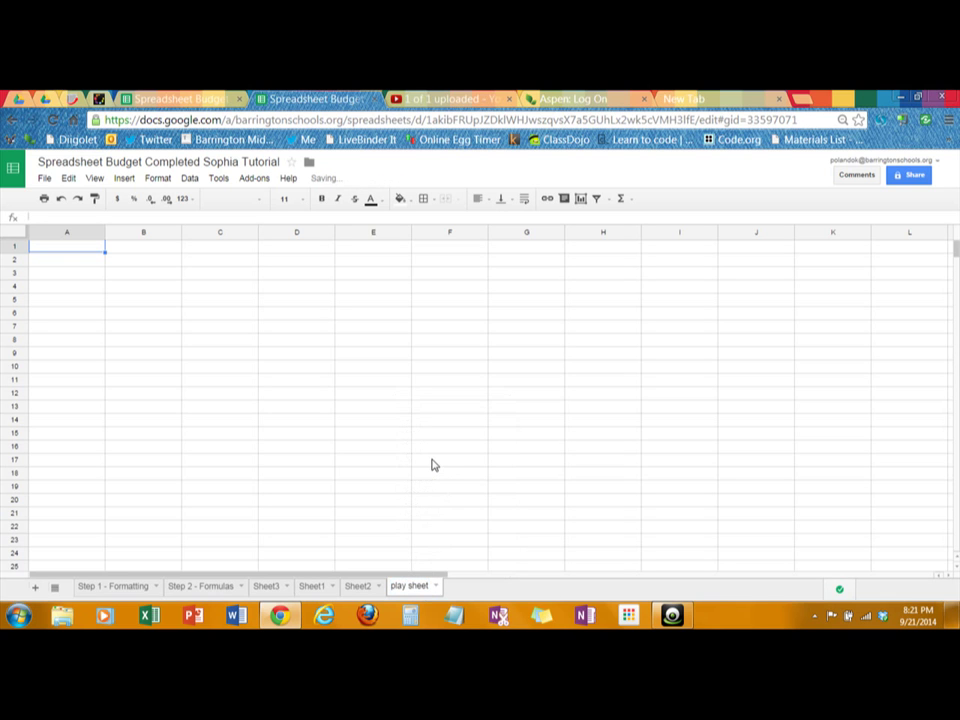
# Enter 1 in B3 and 2 in B4, extend the series down to B11 and fill it across to column D.
pyautogui.click(140, 279)
pyautogui.write('1')
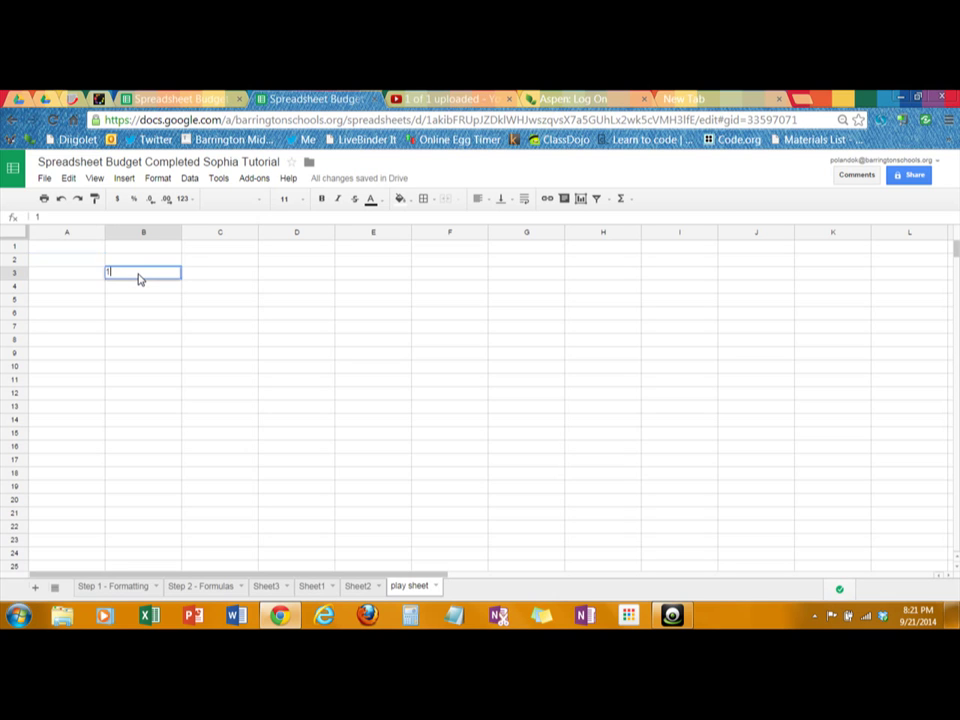
pyautogui.press('Return')
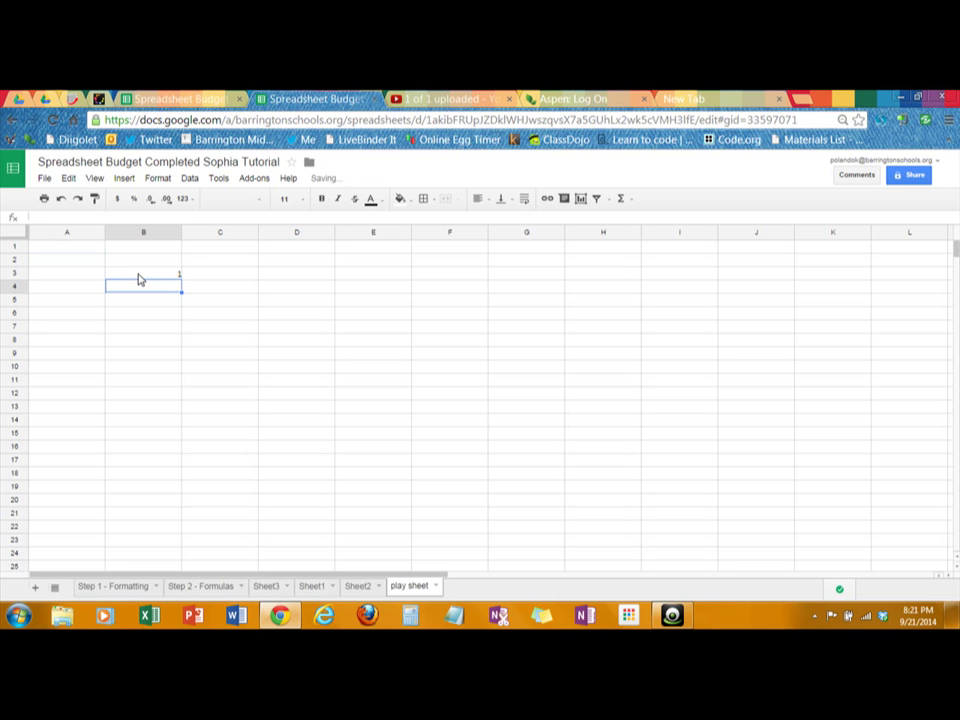
pyautogui.write('2')
pyautogui.press('Return')
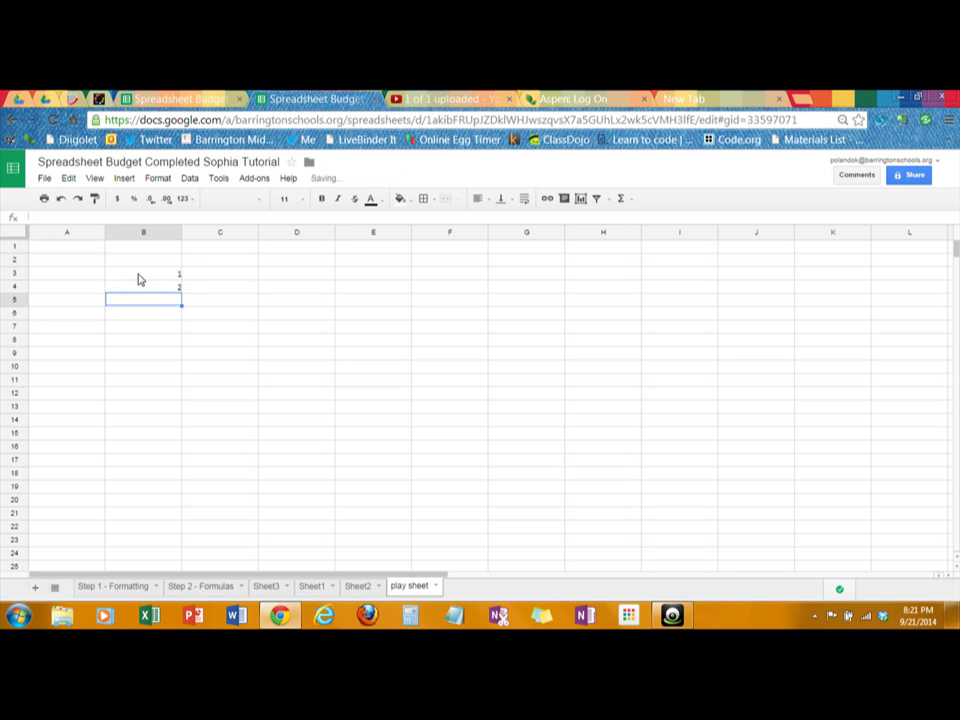
pyautogui.moveTo(147, 277); pyautogui.dragTo(148, 285)
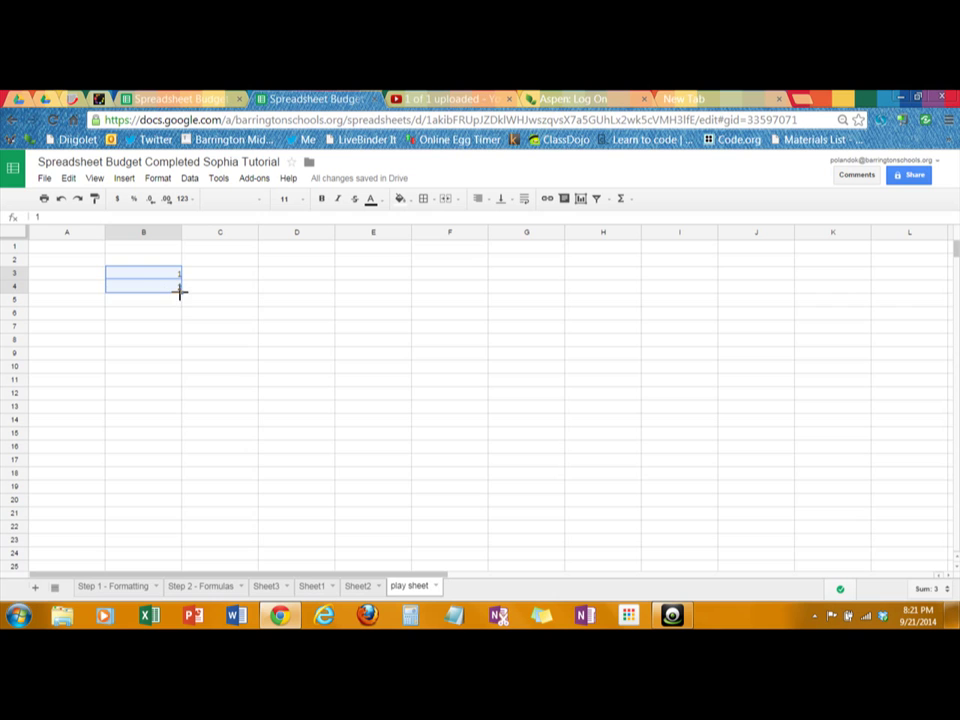
pyautogui.moveTo(181, 291); pyautogui.dragTo(178, 385)
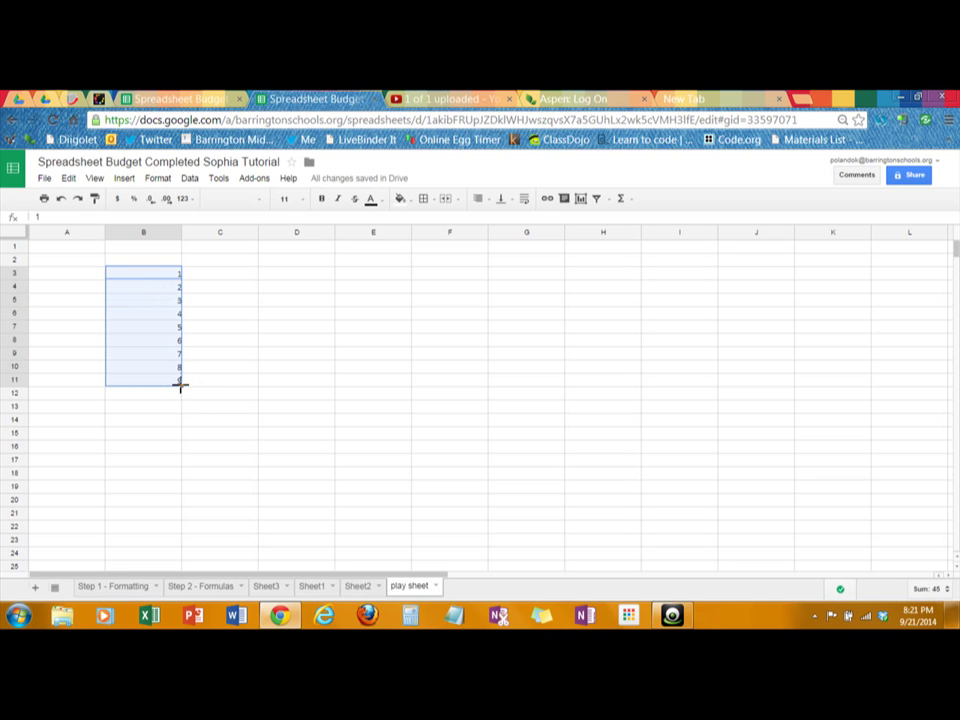
pyautogui.moveTo(181, 385); pyautogui.dragTo(293, 386)
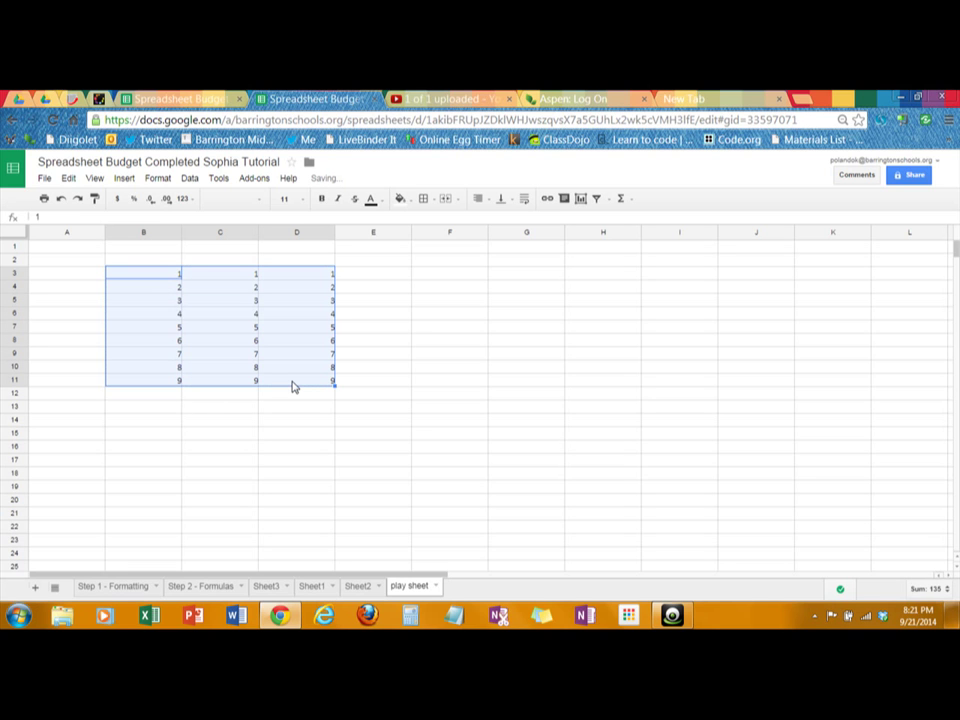
pyautogui.click(143, 277)
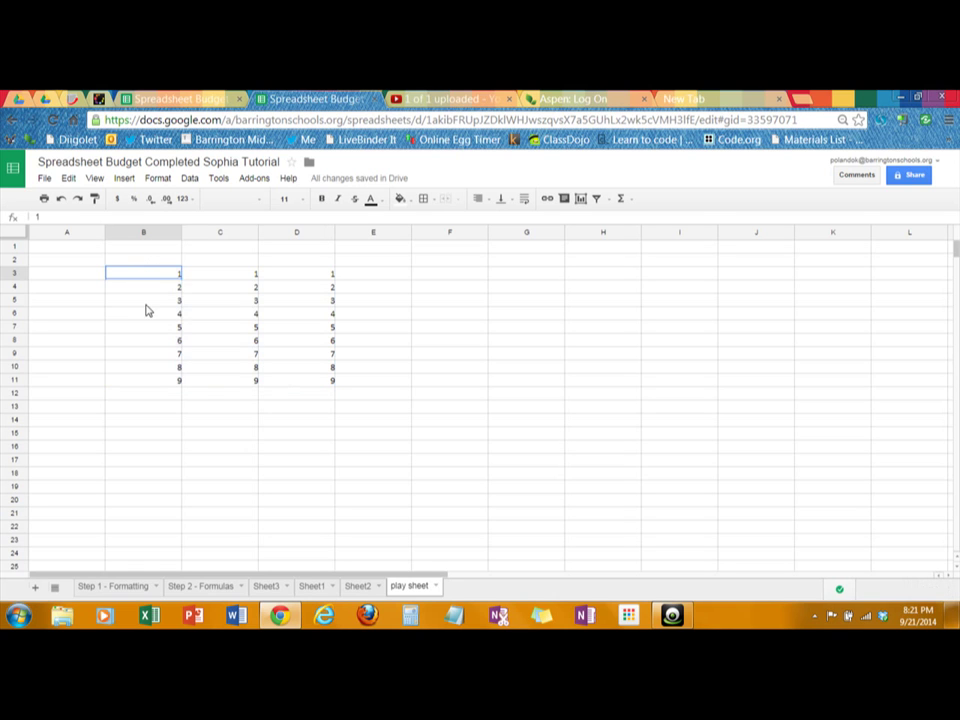
pyautogui.moveTo(143, 280); pyautogui.dragTo(150, 340)
pyautogui.click(139, 277)
# Enter the dates 1/1/2014 and 1/2/2014 in B15 and B16 and extend the series down to B20.
pyautogui.click(140, 439)
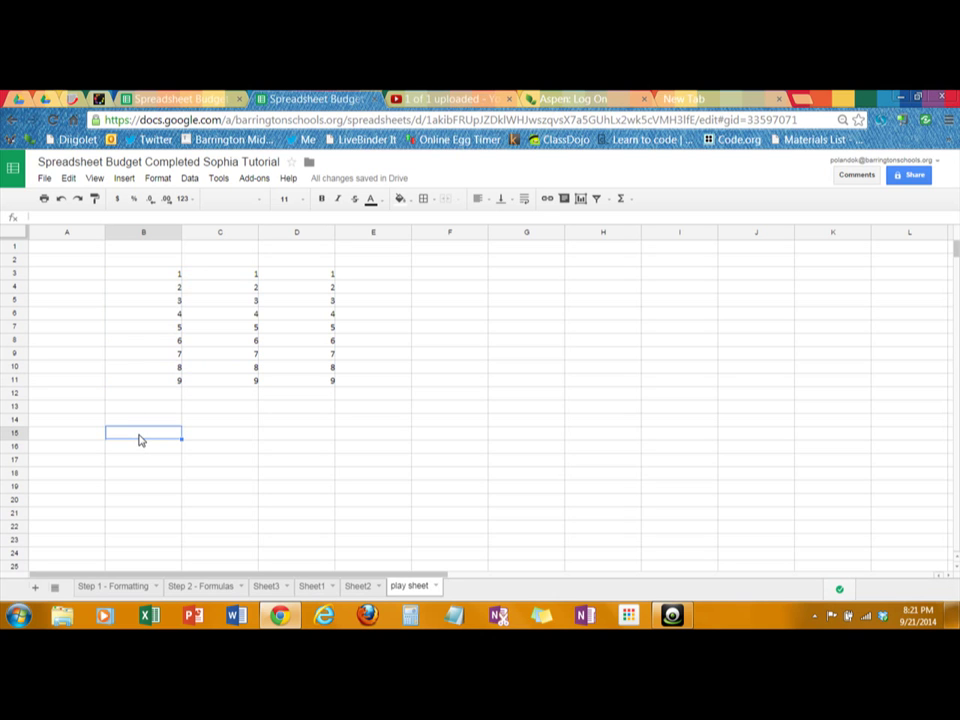
pyautogui.write('jan')
pyautogui.press('Return')
pyautogui.write('jan')
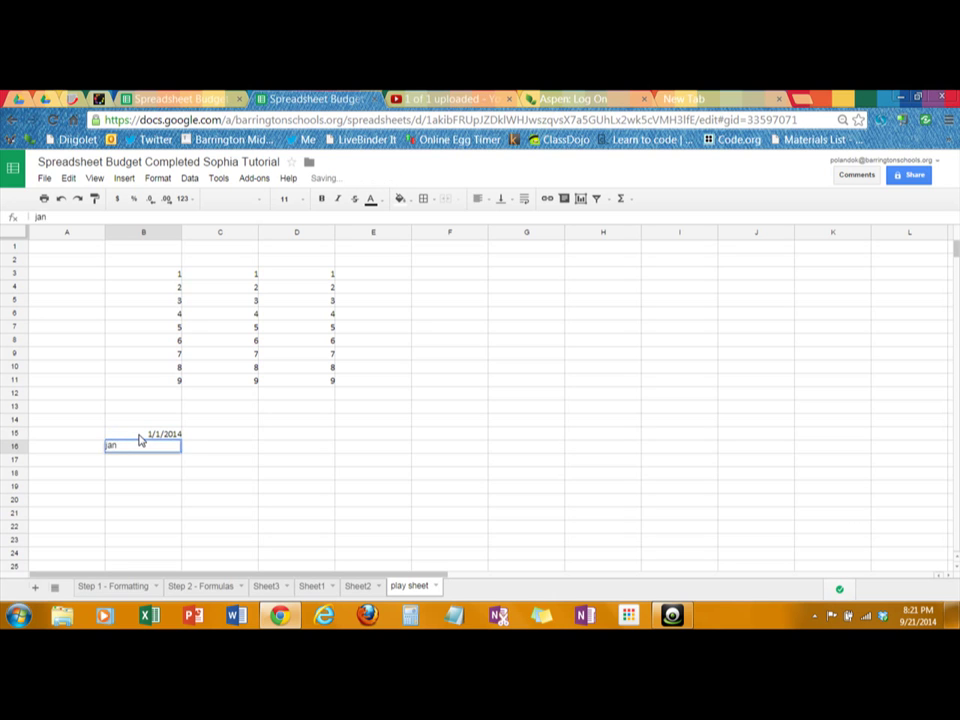
pyautogui.press('Return')
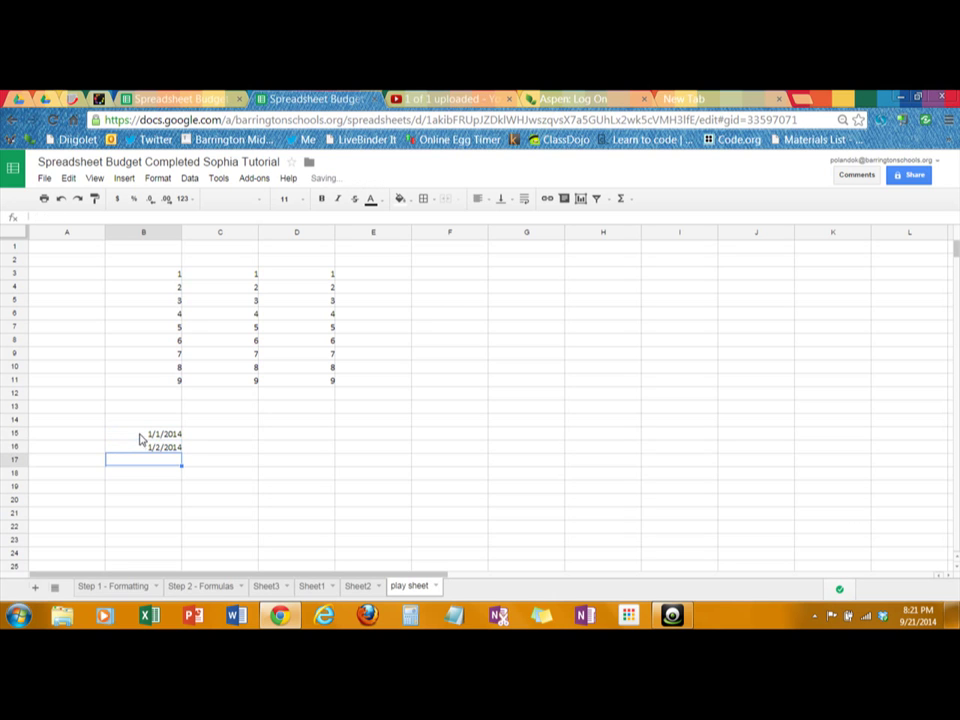
pyautogui.click(144, 439)
pyautogui.moveTo(144, 439); pyautogui.dragTo(181, 505)
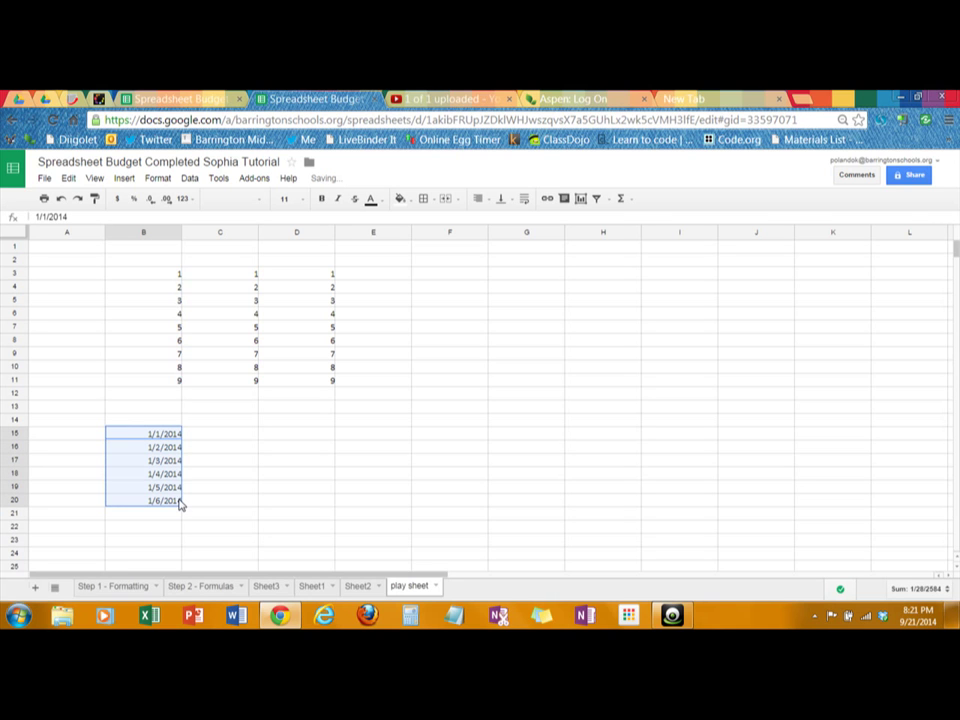
# Apply the Date number format to the dates in B15:B20.
pyautogui.click(160, 181)
pyautogui.moveTo(164, 206)
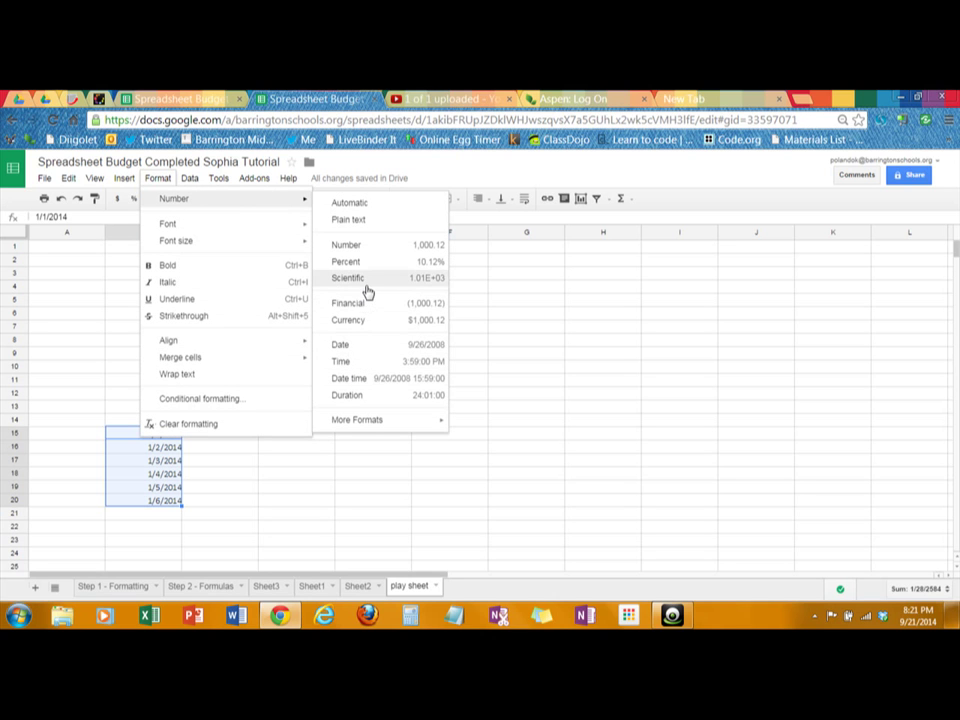
pyautogui.click(357, 352)
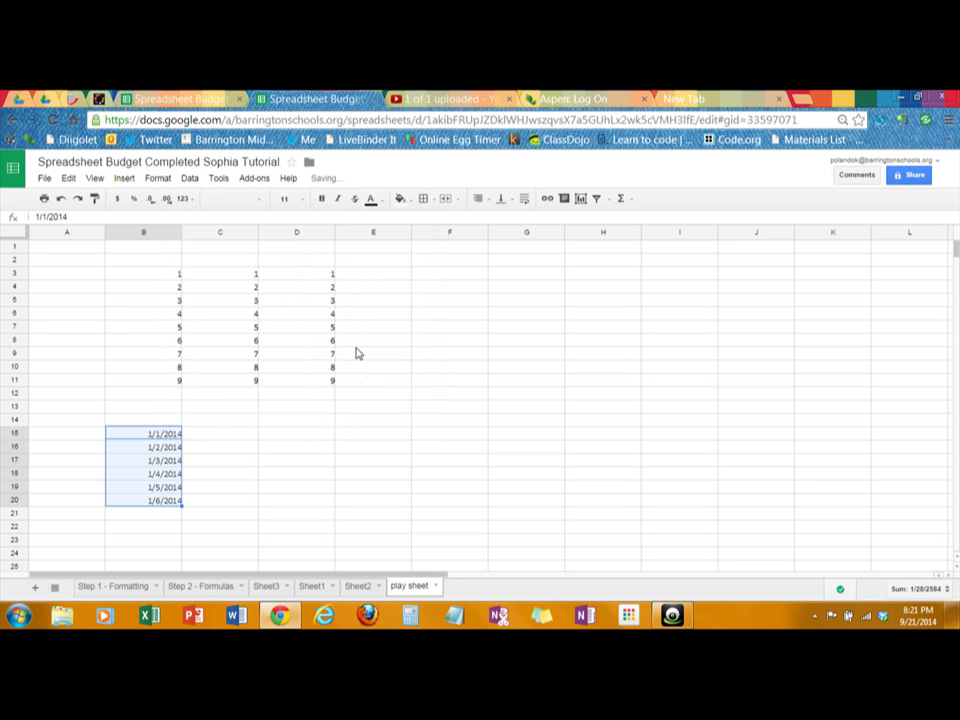
pyautogui.rightClick(157, 442)
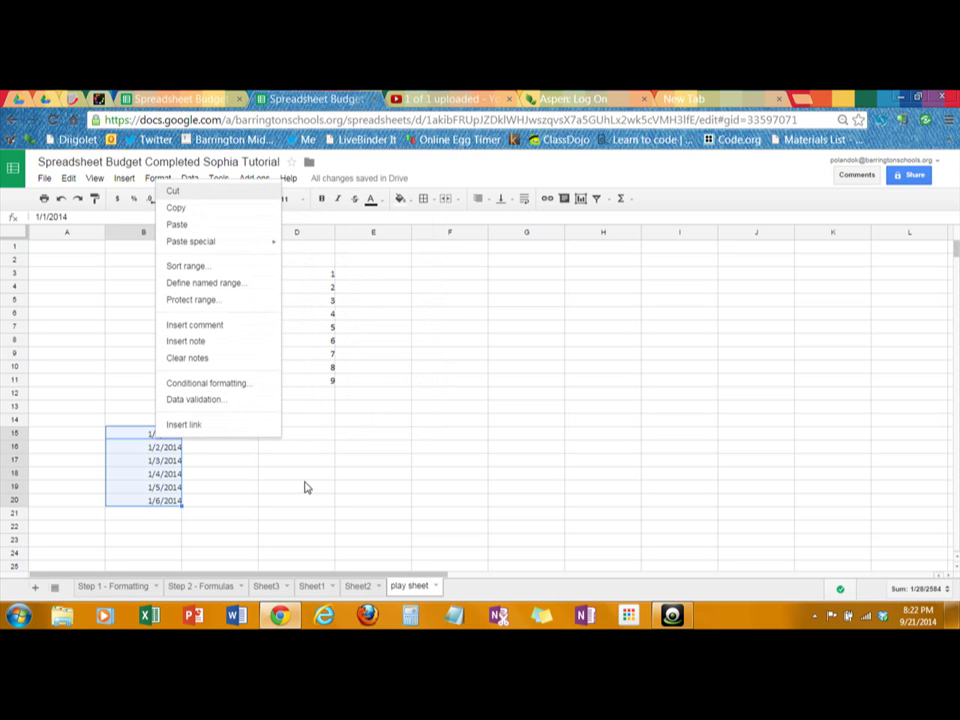
pyautogui.moveTo(306, 489); pyautogui.dragTo(300, 474)
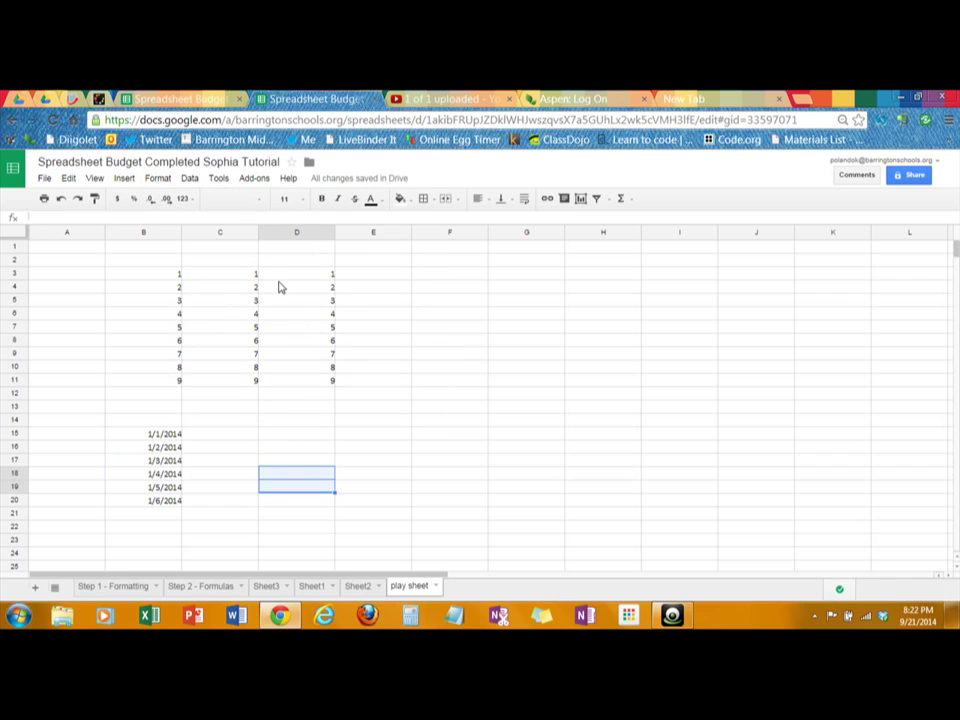
# Fill the value in D3 across to F3.
pyautogui.click(277, 276)
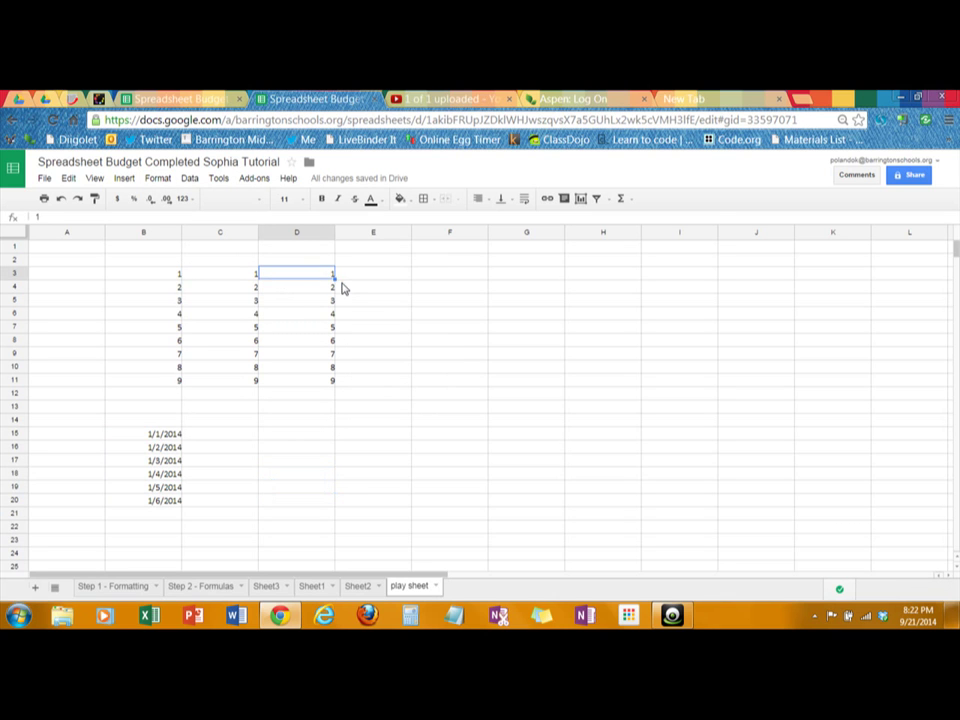
pyautogui.moveTo(333, 280); pyautogui.dragTo(489, 279)
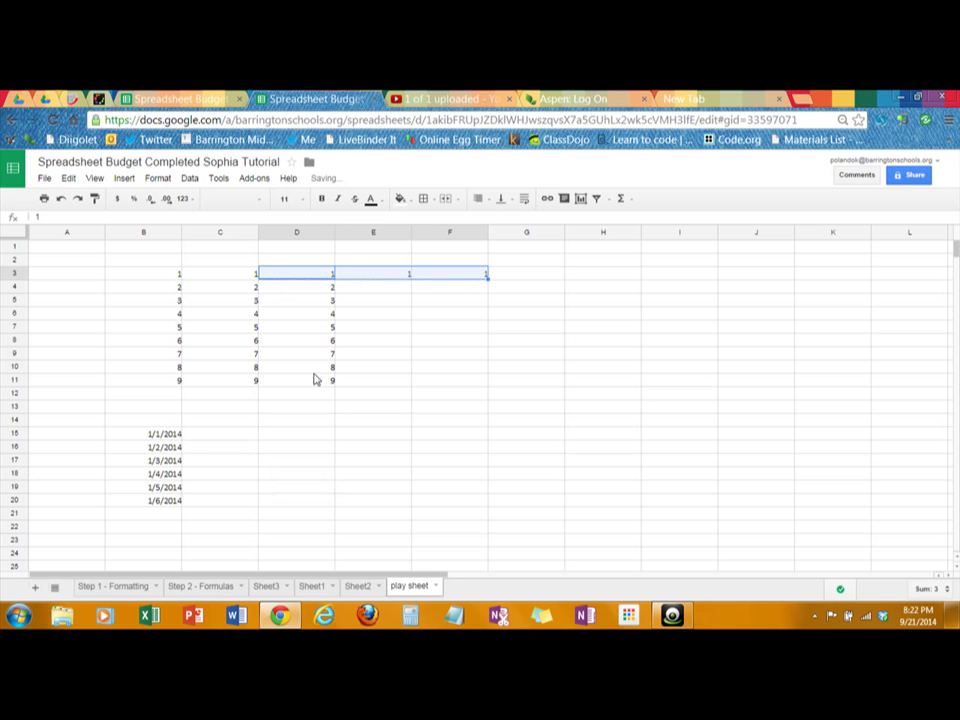
# Go to the Step 2 - Formulas sheet and look through the list of available functions.
pyautogui.click(205, 586)
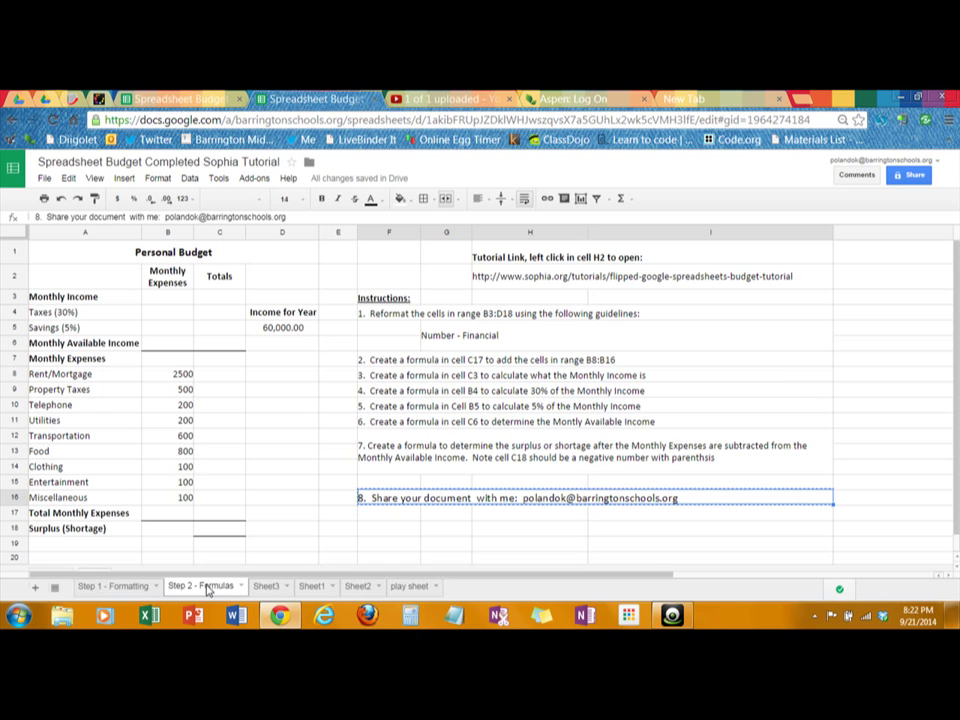
pyautogui.click(632, 202)
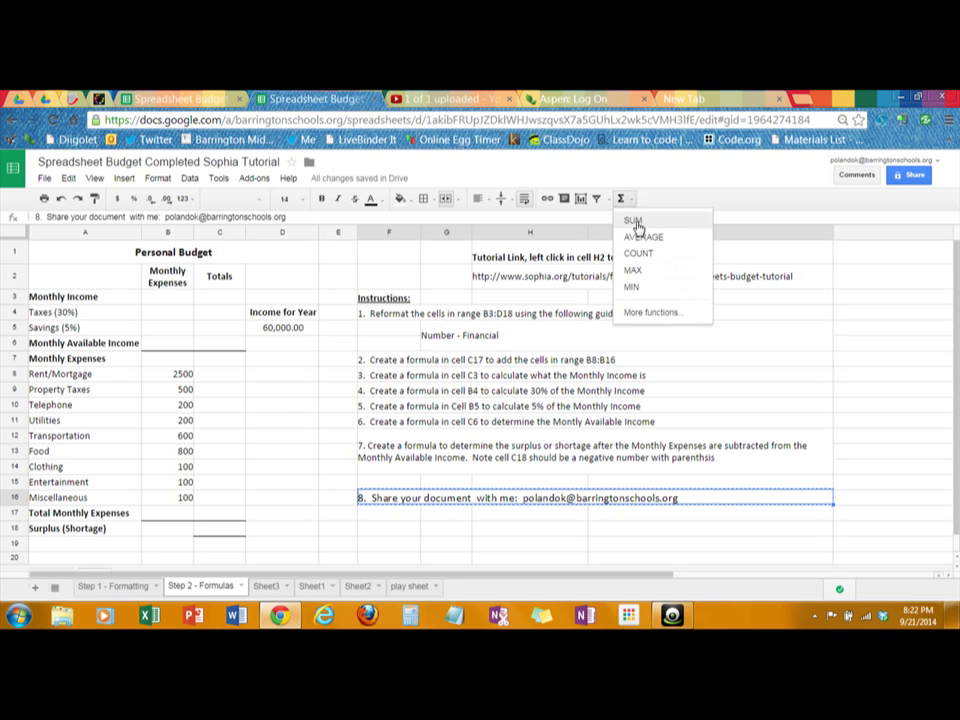
pyautogui.click(407, 284)
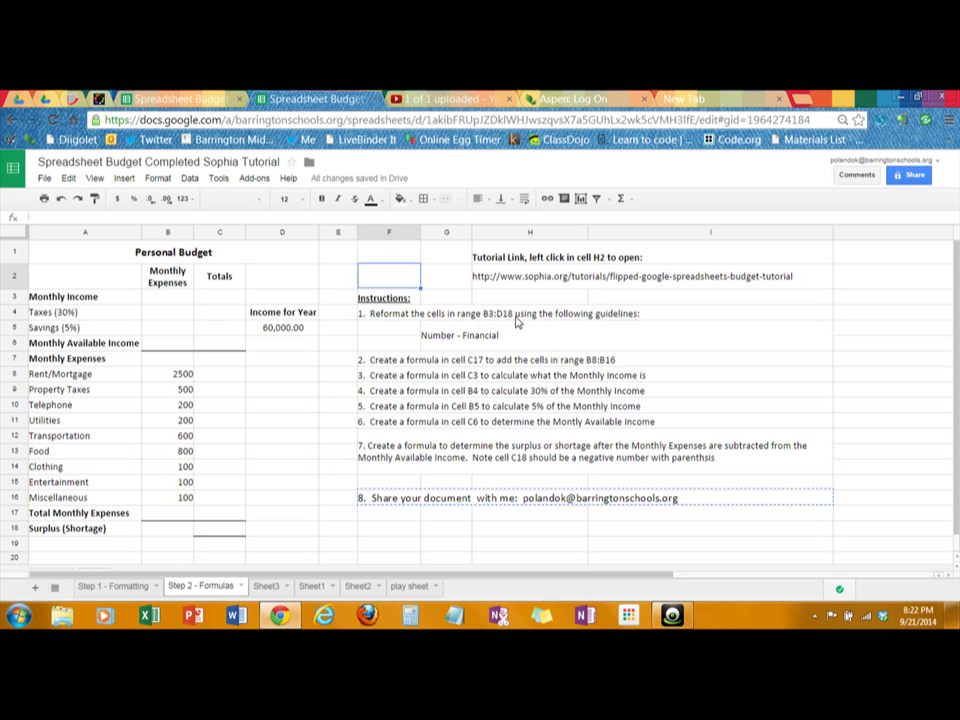
# Apply the Financial number format to the range B3:D18 of the personal budget.
pyautogui.click(169, 298)
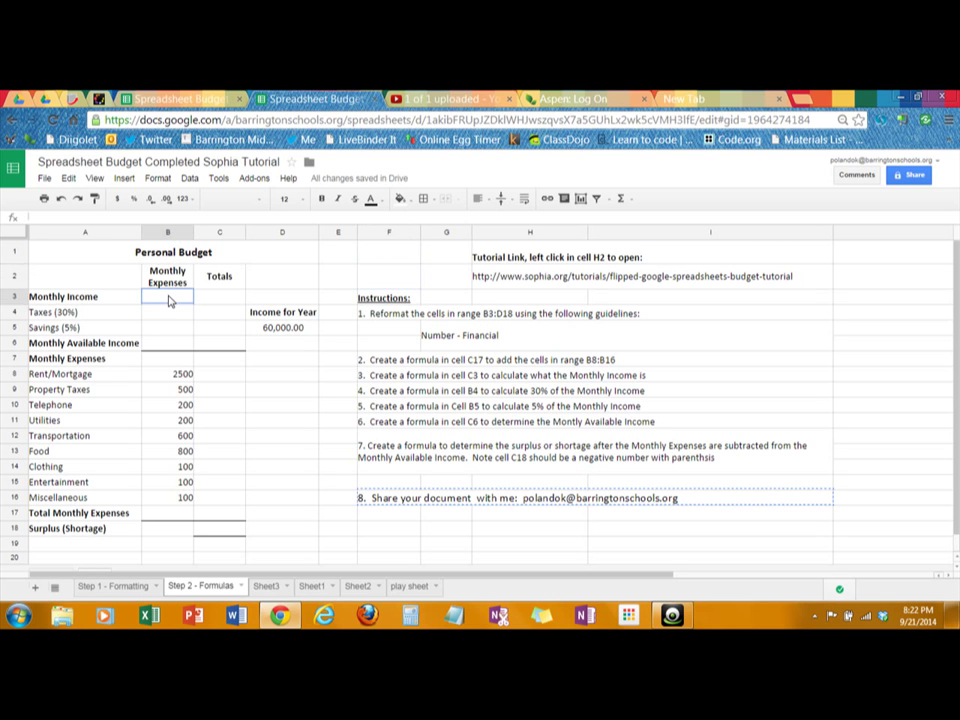
pyautogui.moveTo(169, 301)
pyautogui.mouseDown()
pyautogui.moveTo(259, 306)
pyautogui.moveTo(270, 539)
pyautogui.mouseUp()
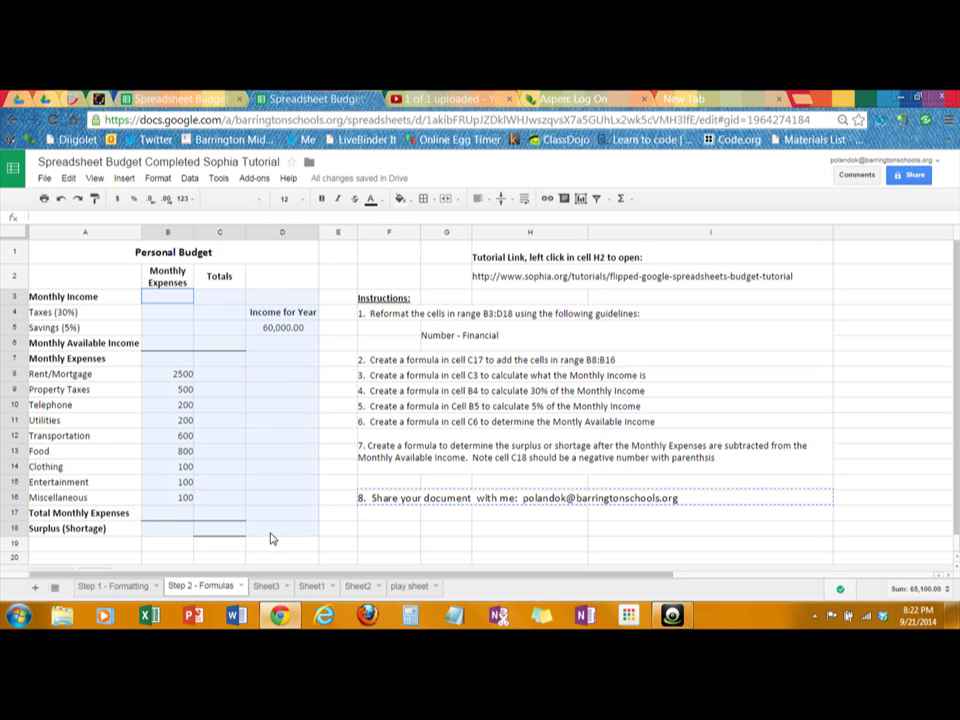
pyautogui.moveTo(270, 539); pyautogui.dragTo(270, 539)
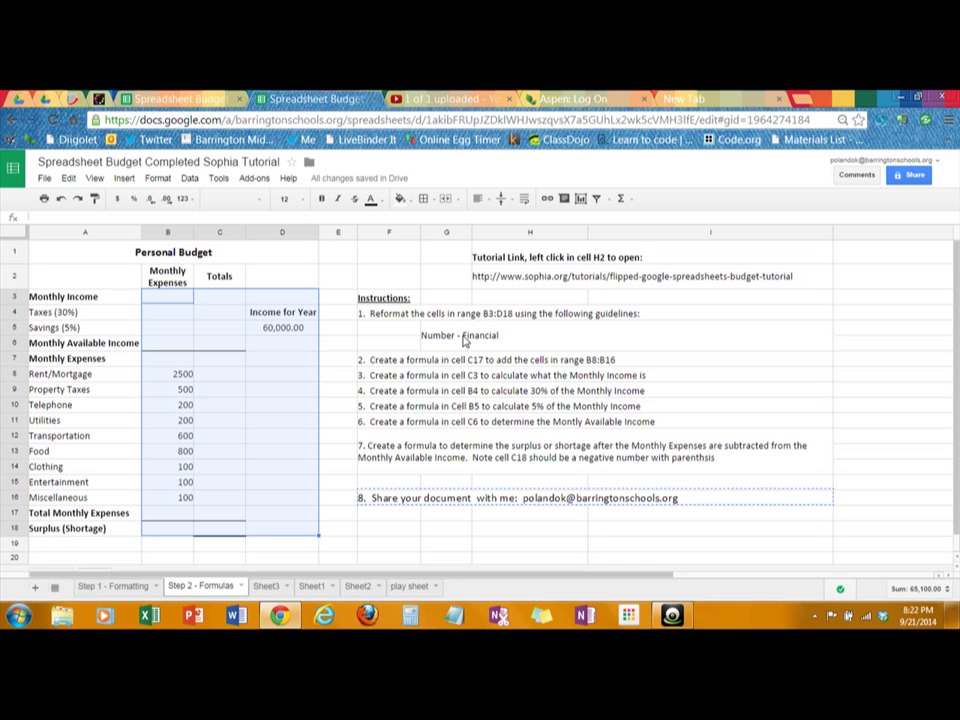
pyautogui.click(158, 178)
pyautogui.moveTo(200, 200)
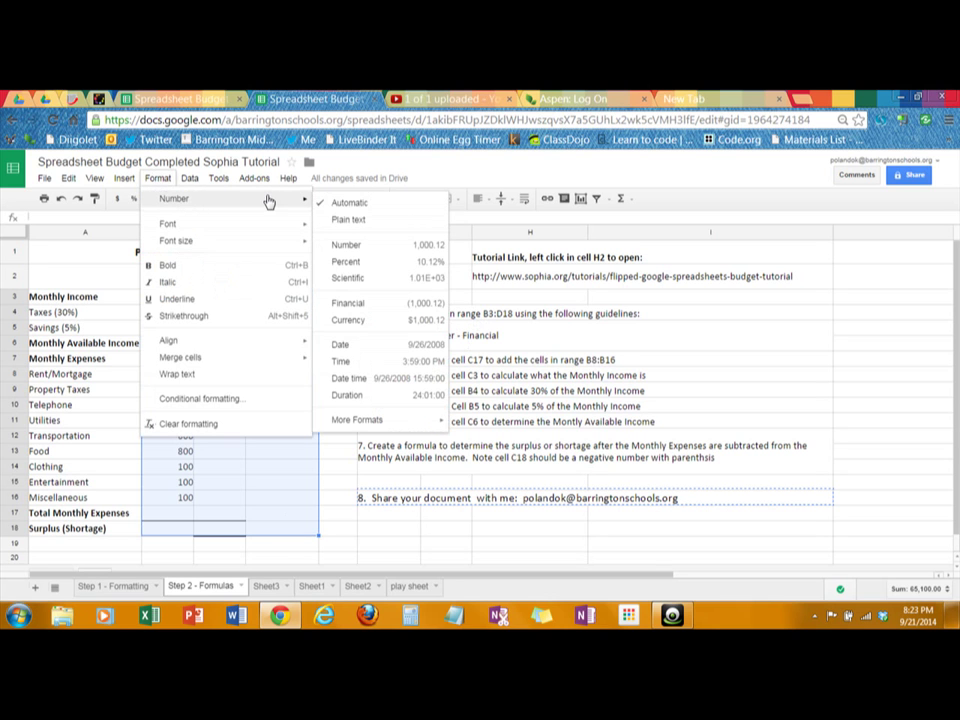
pyautogui.click(380, 305)
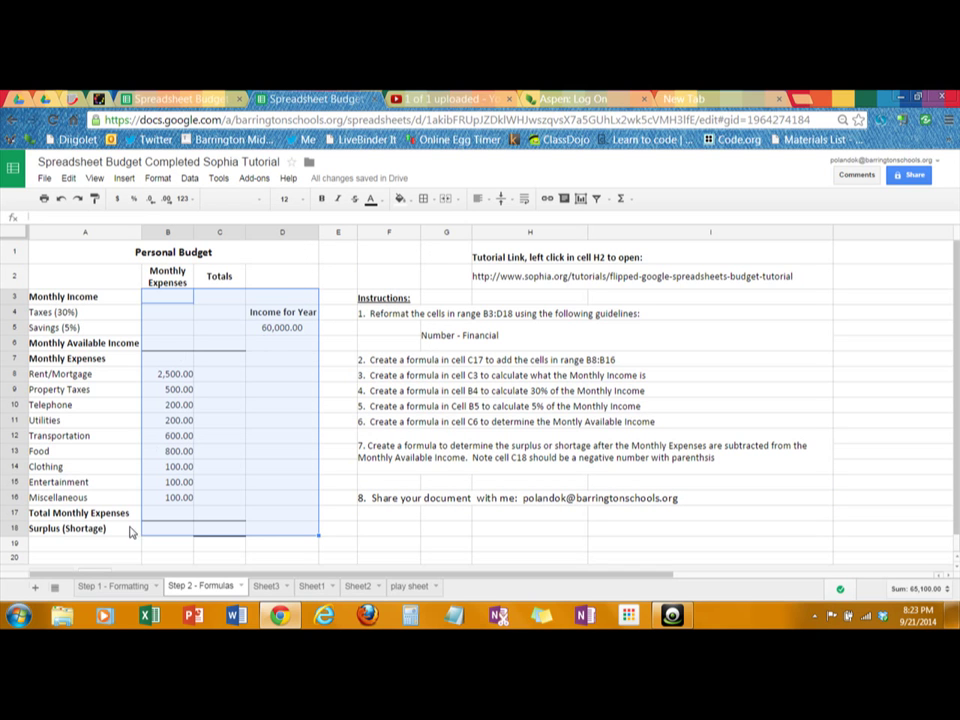
# Add bottom borders to B6:C6 and to C16 on the Step 1 - Formatting sheet.
pyautogui.click(115, 588)
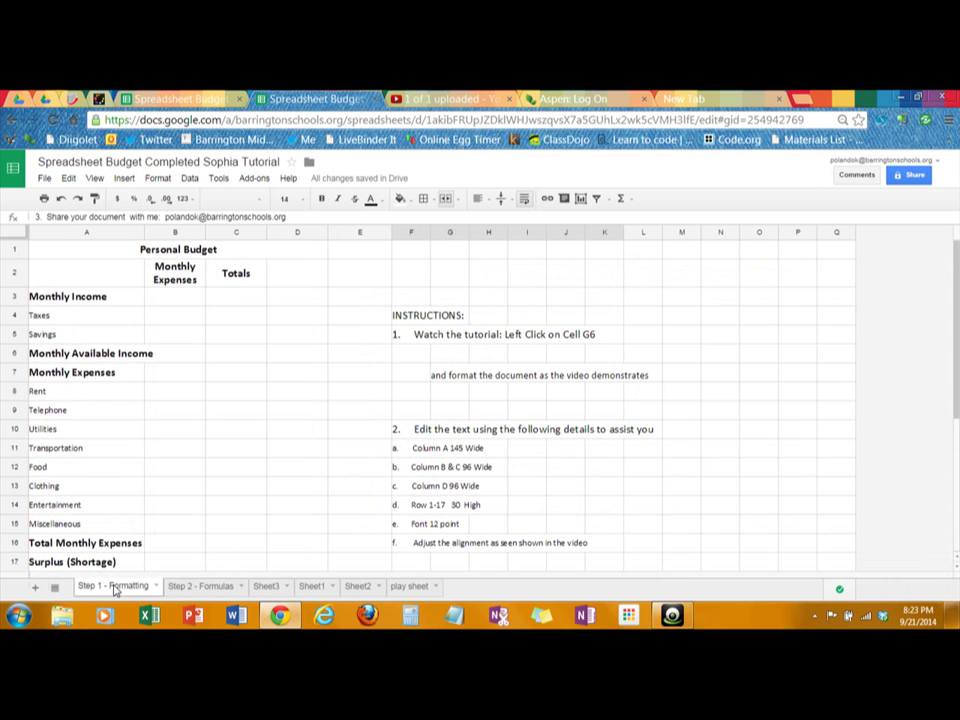
pyautogui.click(192, 357)
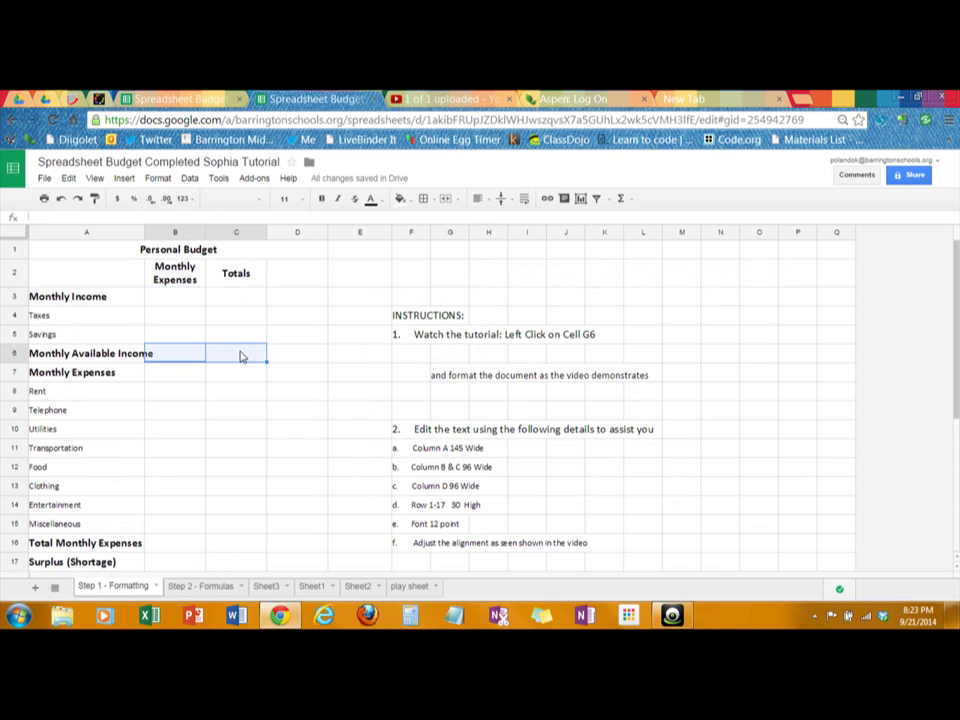
pyautogui.click(435, 200)
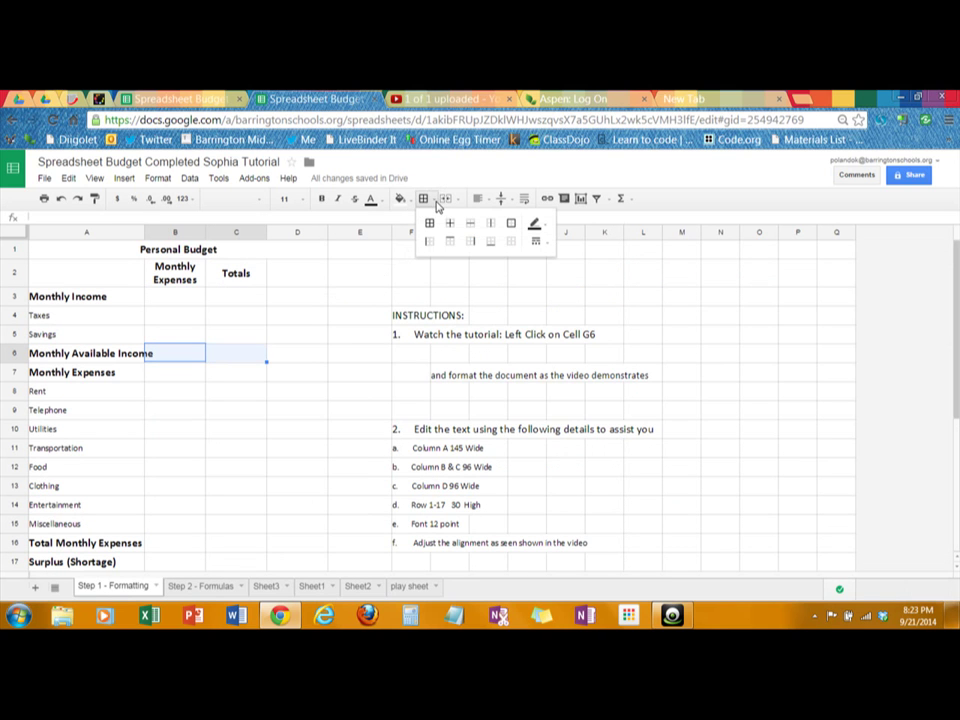
pyautogui.click(490, 246)
pyautogui.click(216, 550)
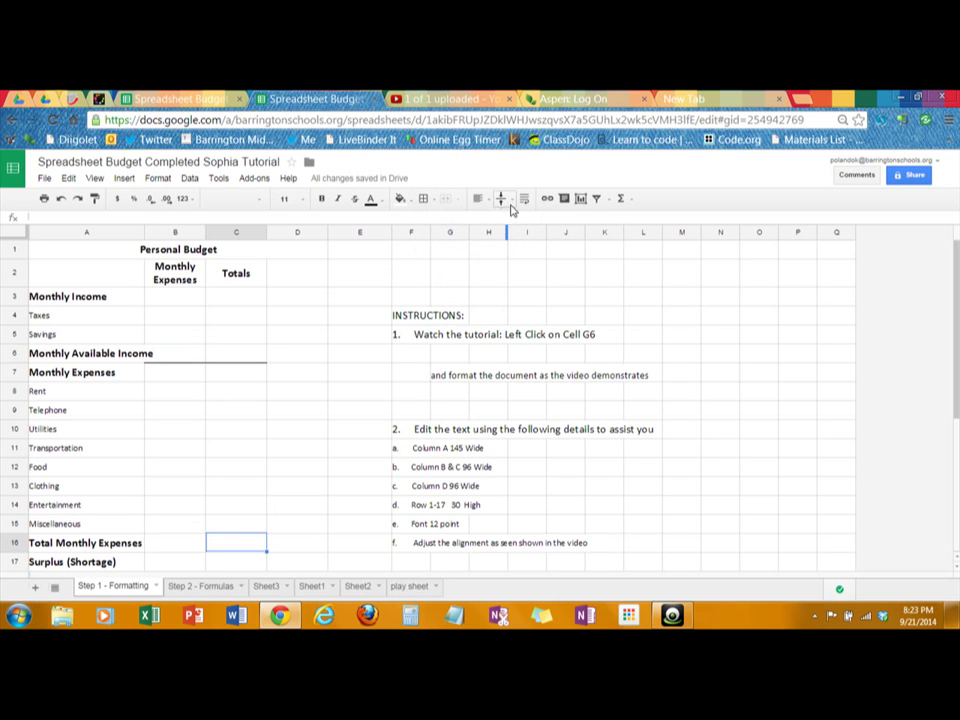
pyautogui.click(426, 199)
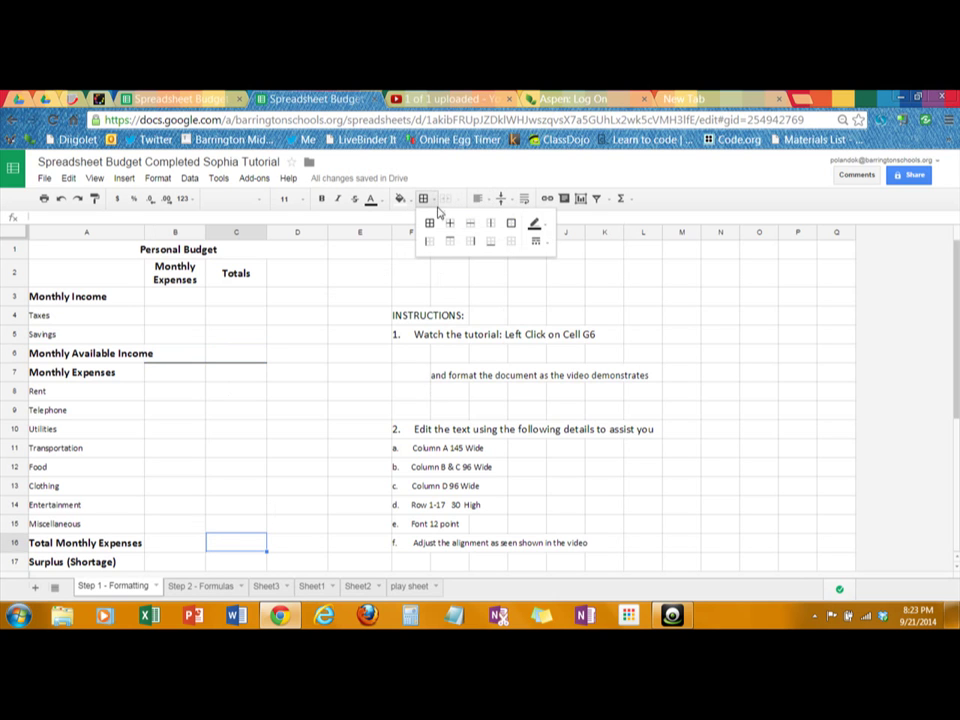
pyautogui.click(489, 245)
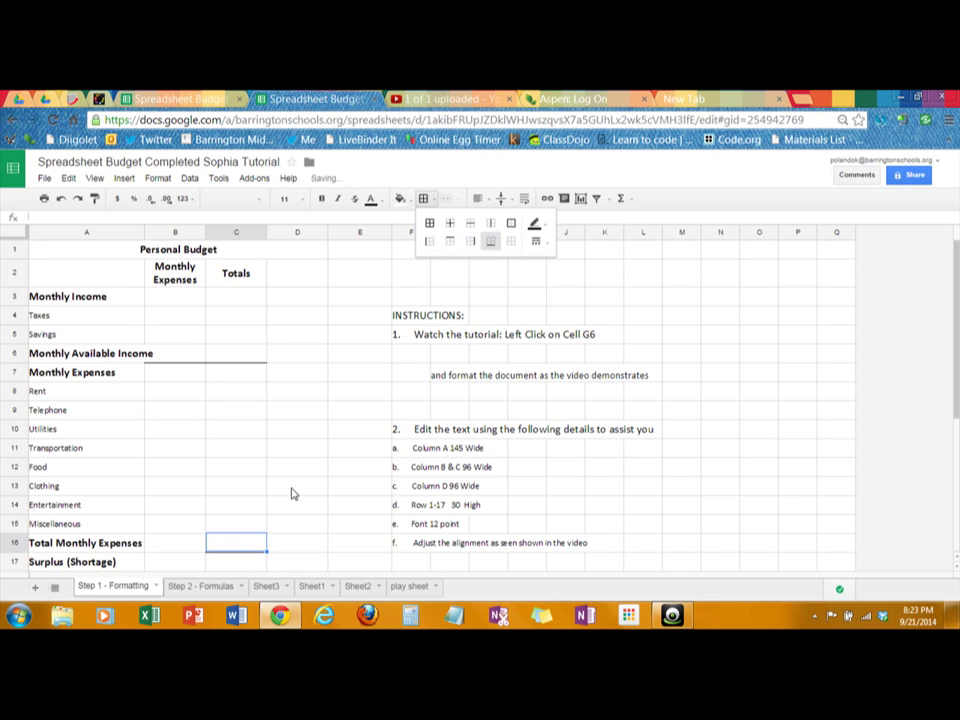
# Review the border colour and line style options for C17, keeping the solid line, and return to the Step 2 - Formulas sheet.
pyautogui.click(243, 562)
pyautogui.click(434, 200)
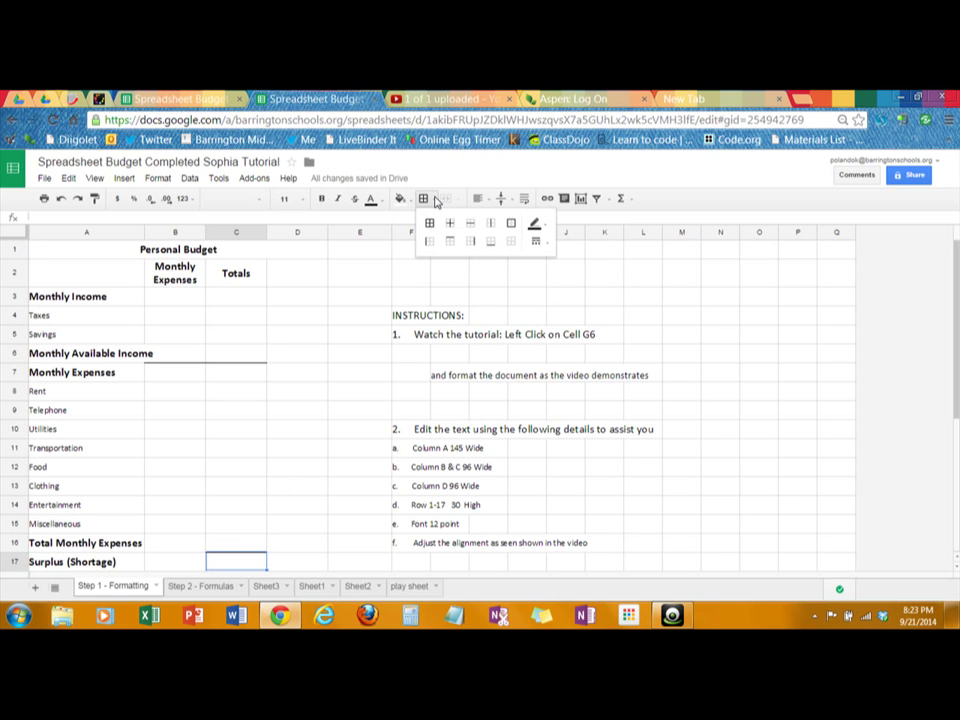
pyautogui.click(549, 228)
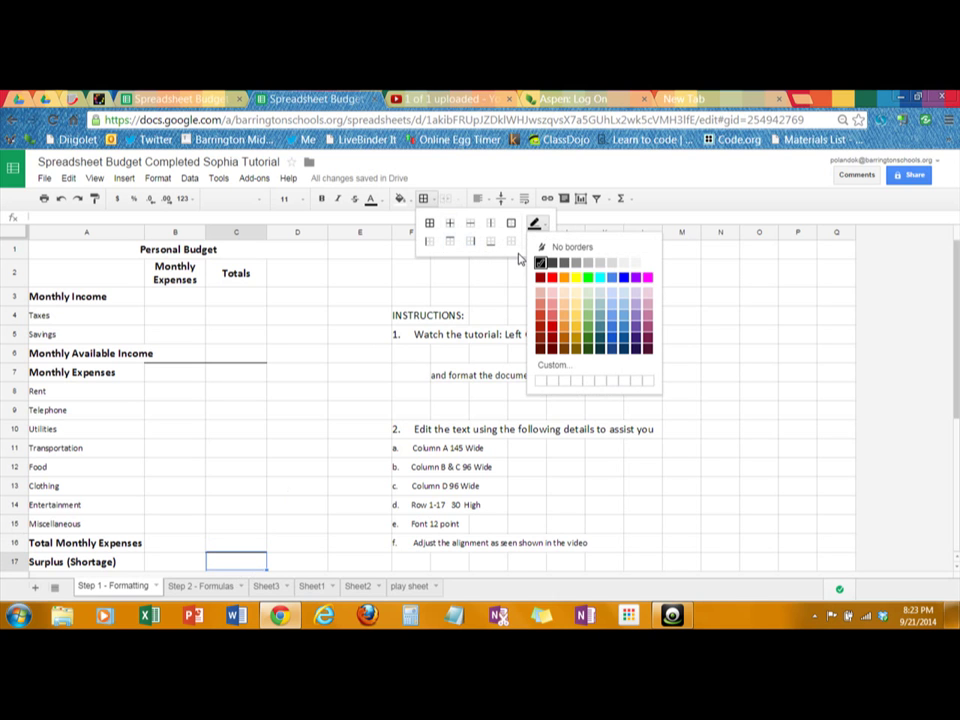
pyautogui.click(540, 250)
pyautogui.click(547, 246)
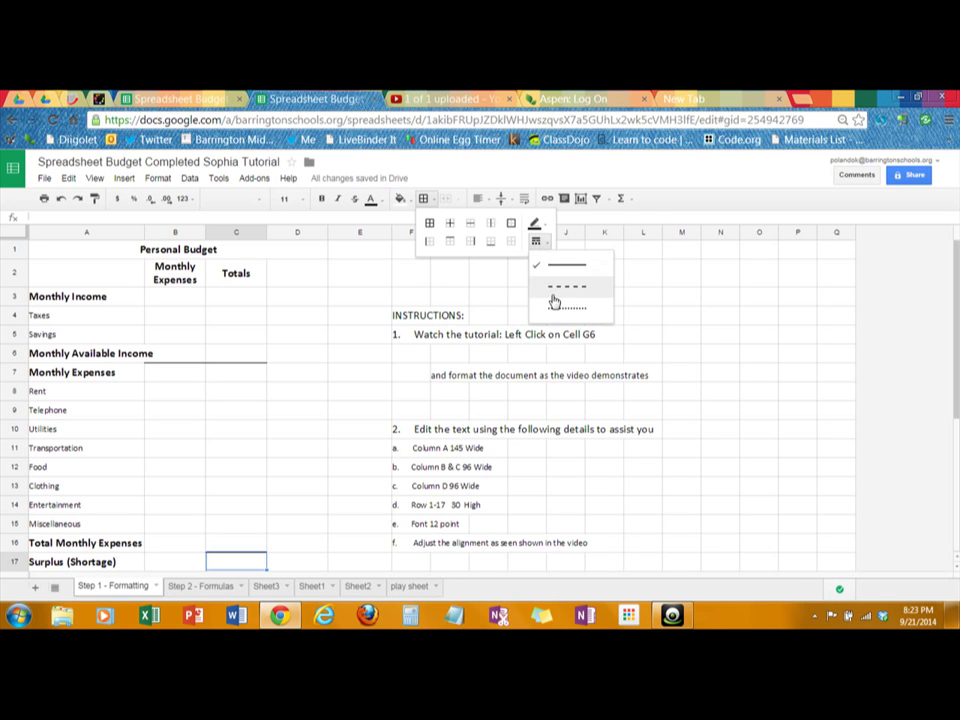
pyautogui.click(564, 268)
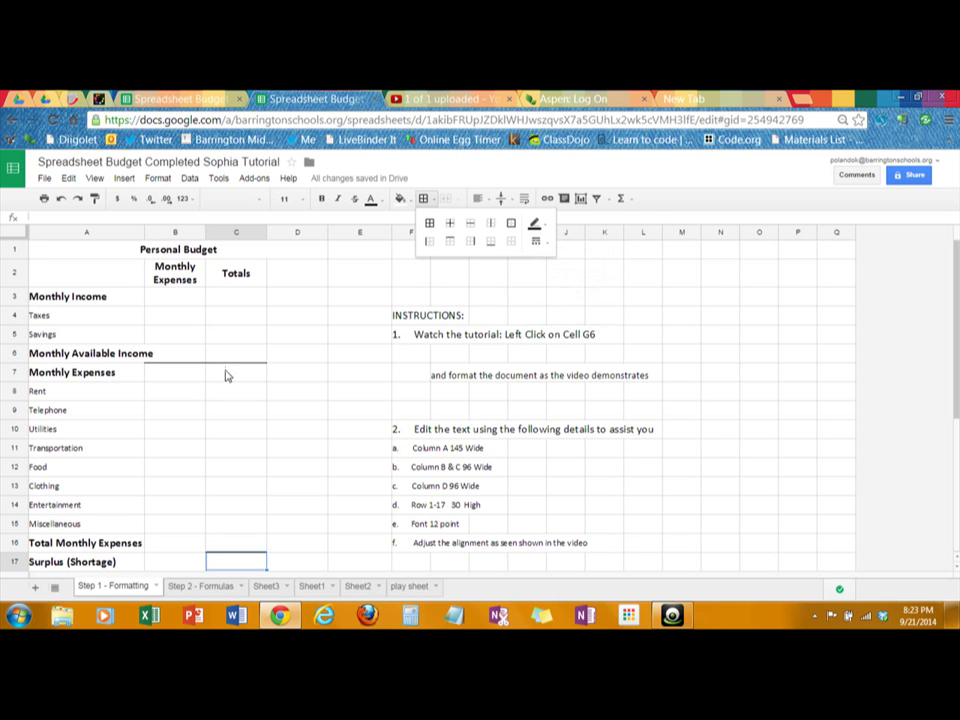
pyautogui.click(255, 488)
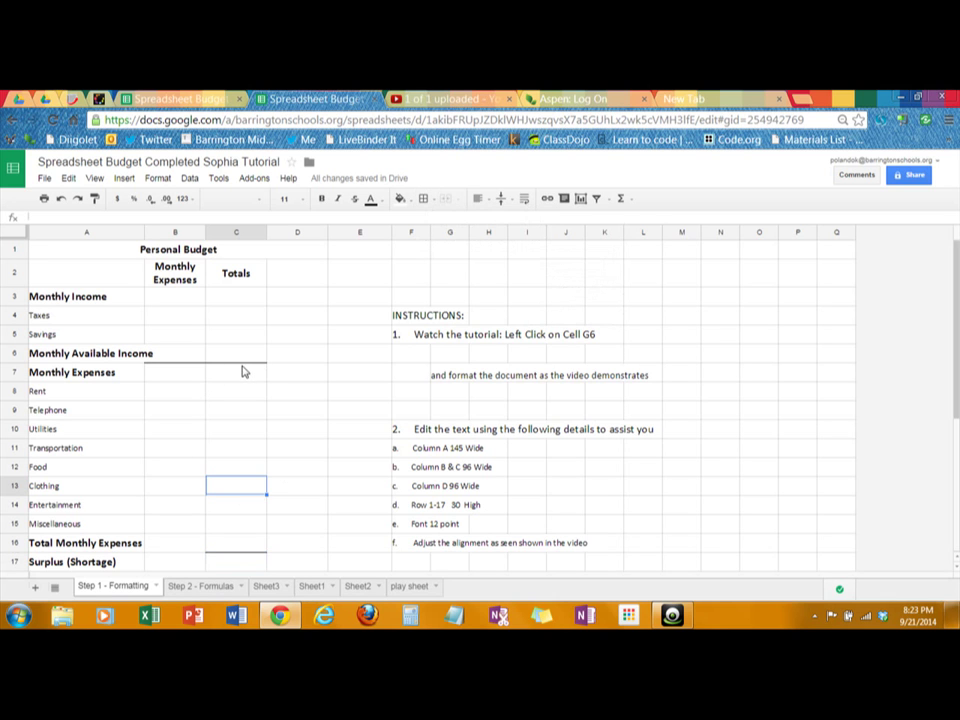
pyautogui.click(205, 586)
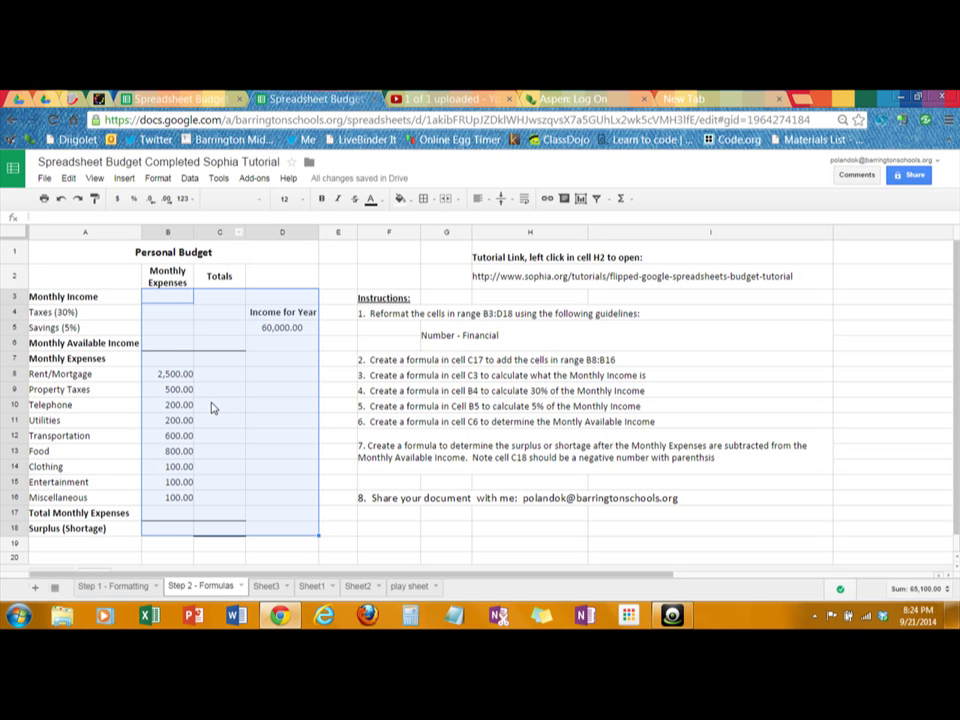
# Try adding the expenses cell by cell in C17 with =B8+B9+B10, and clear the unfinished formula.
pyautogui.click(221, 518)
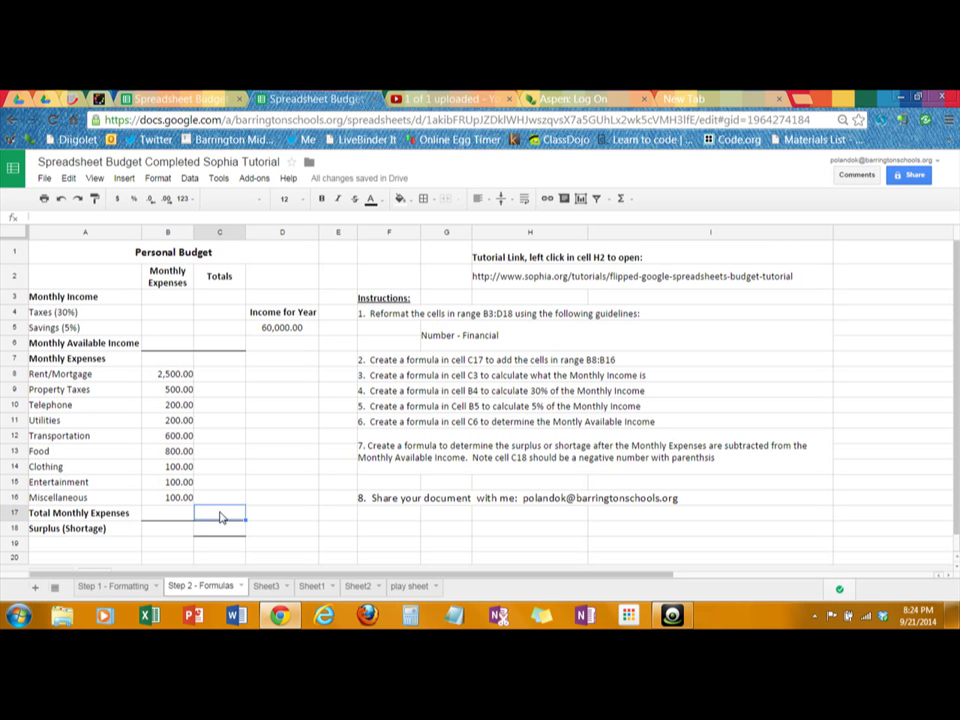
pyautogui.write('=')
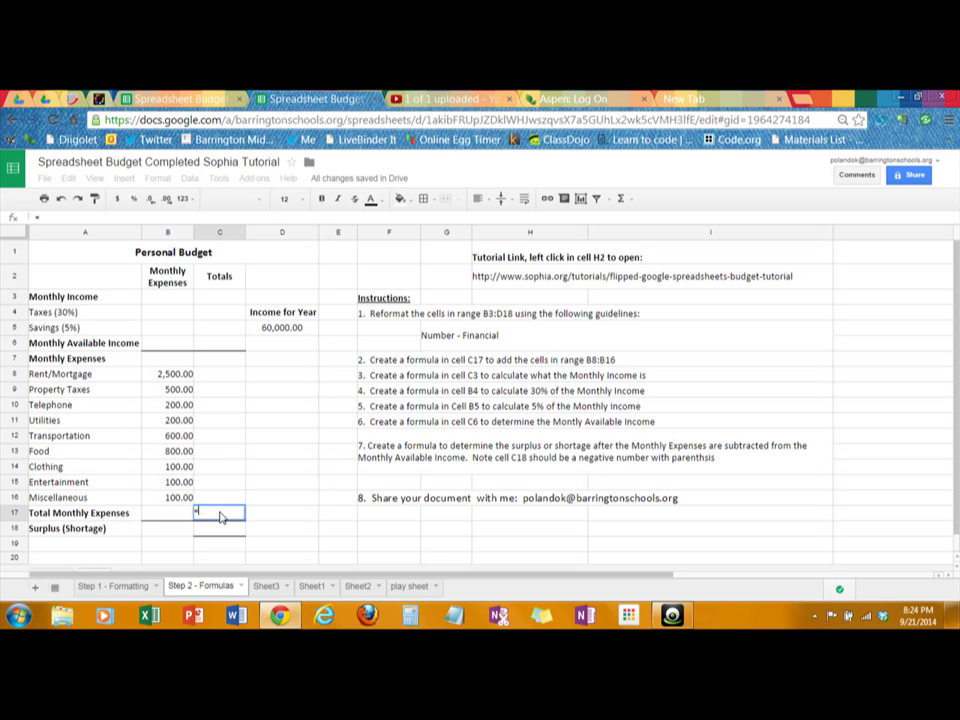
pyautogui.click(190, 374)
pyautogui.write('+')
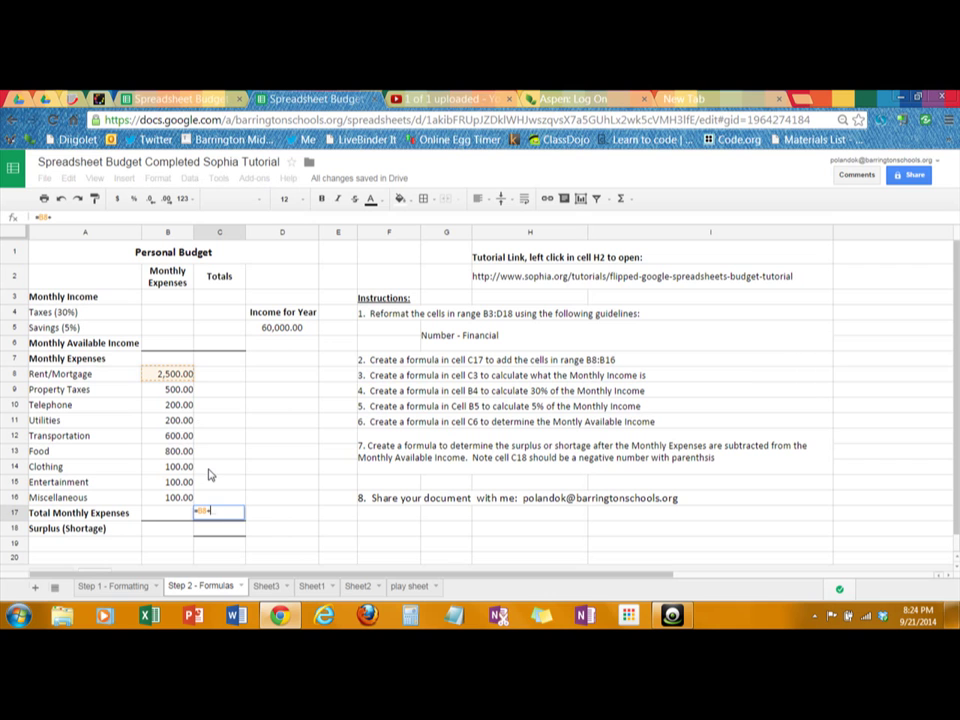
pyautogui.click(183, 393)
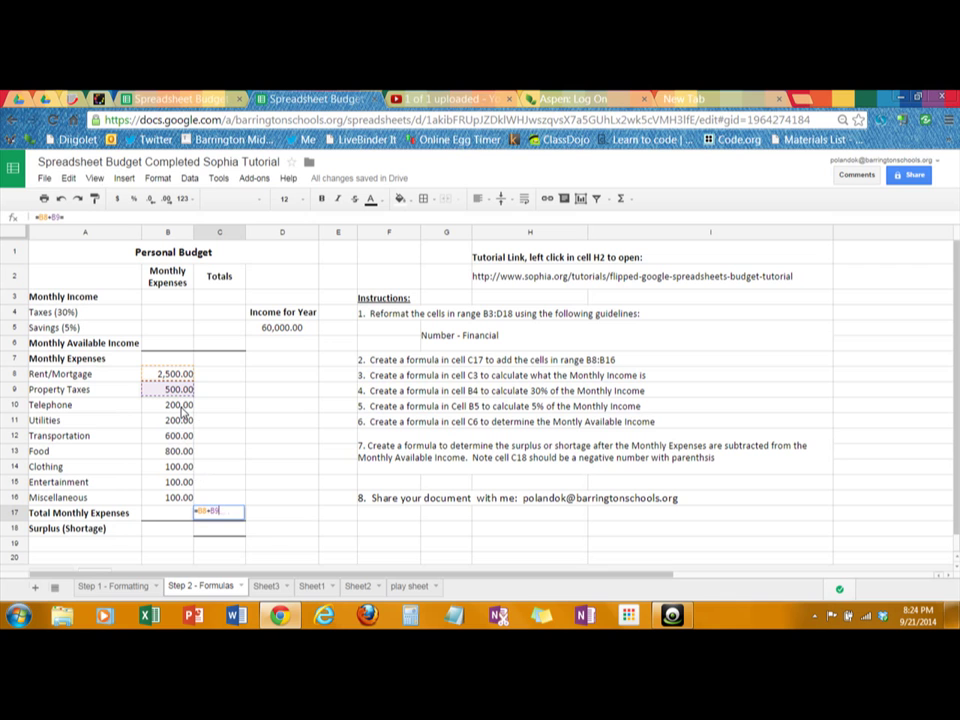
pyautogui.write('+')
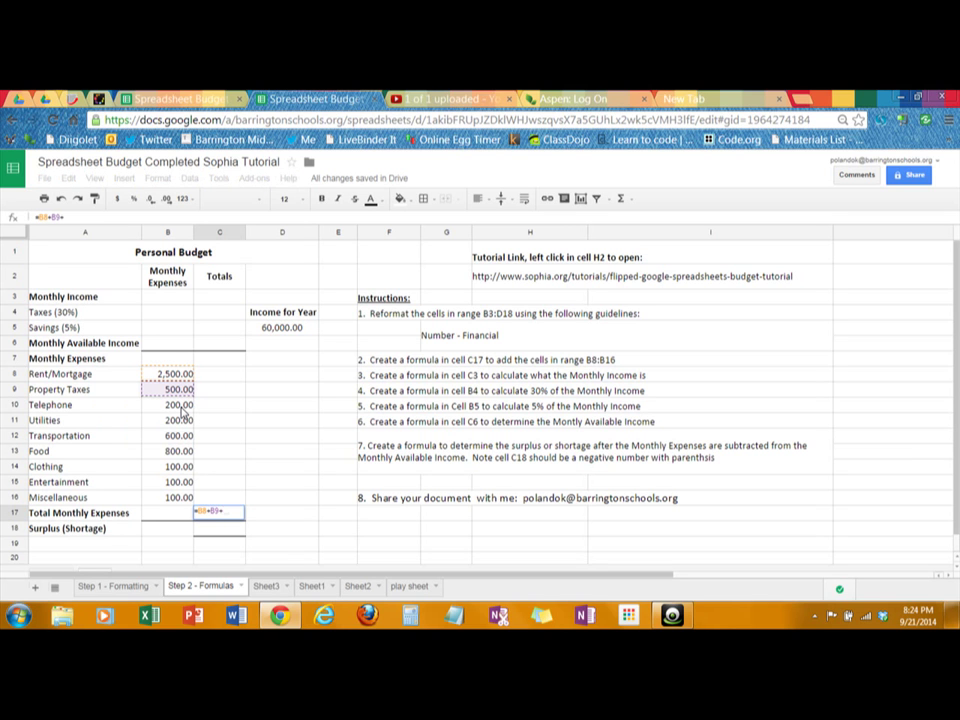
pyautogui.click(183, 413)
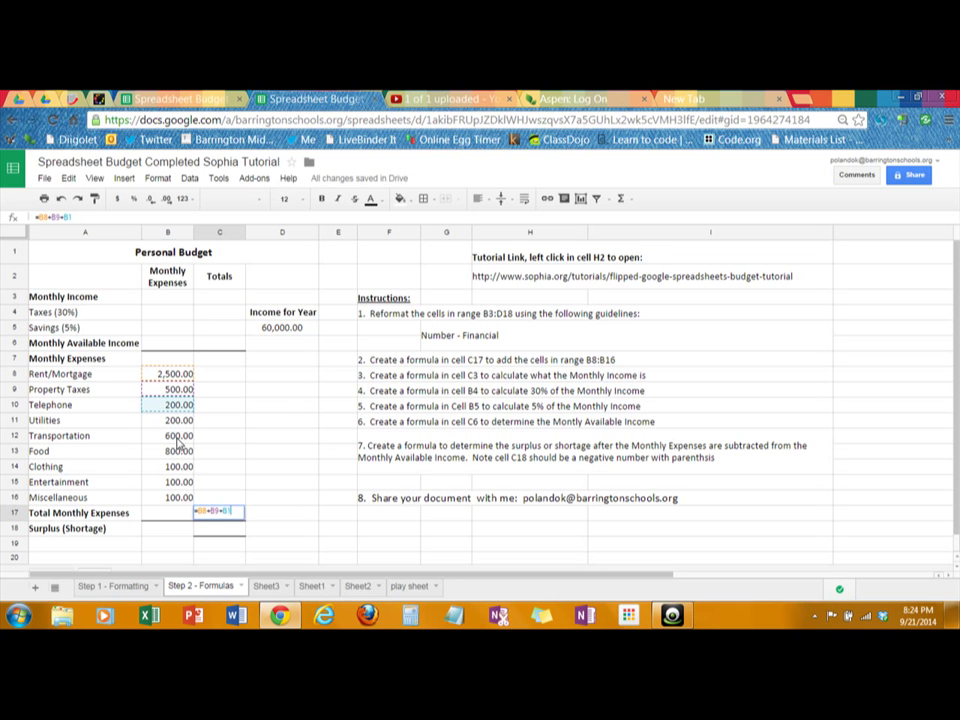
pyautogui.press('BackSpace')
pyautogui.press('BackSpace')
pyautogui.press('BackSpace')
pyautogui.press('BackSpace')
pyautogui.press('BackSpace')
pyautogui.press('BackSpace')
pyautogui.press('BackSpace')
pyautogui.press('BackSpace')
pyautogui.press('BackSpace')
pyautogui.press('BackSpace')
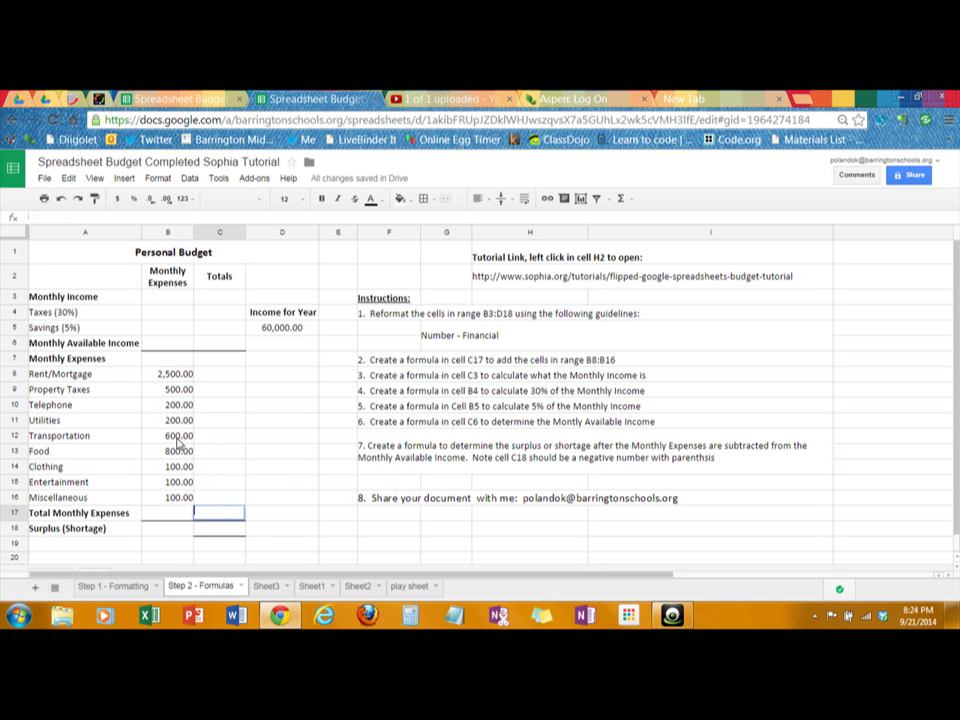
pyautogui.click(265, 517)
# Total the monthly expenses in C17 with the typed formula =sum(B8:B16), and delete it again.
pyautogui.click(212, 516)
pyautogui.write('=')
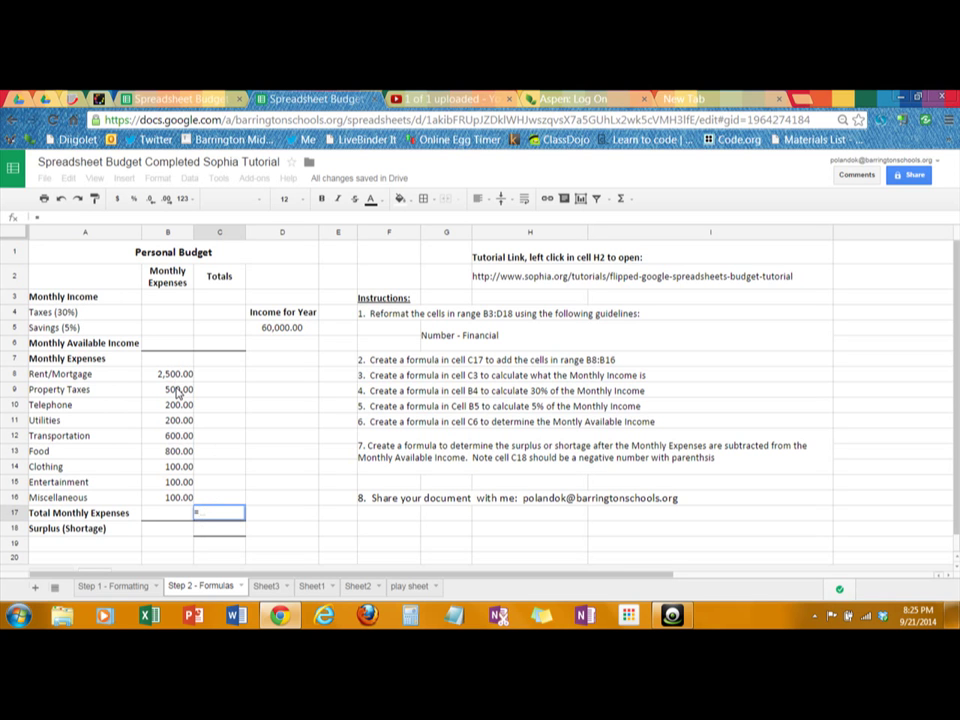
pyautogui.write('su')
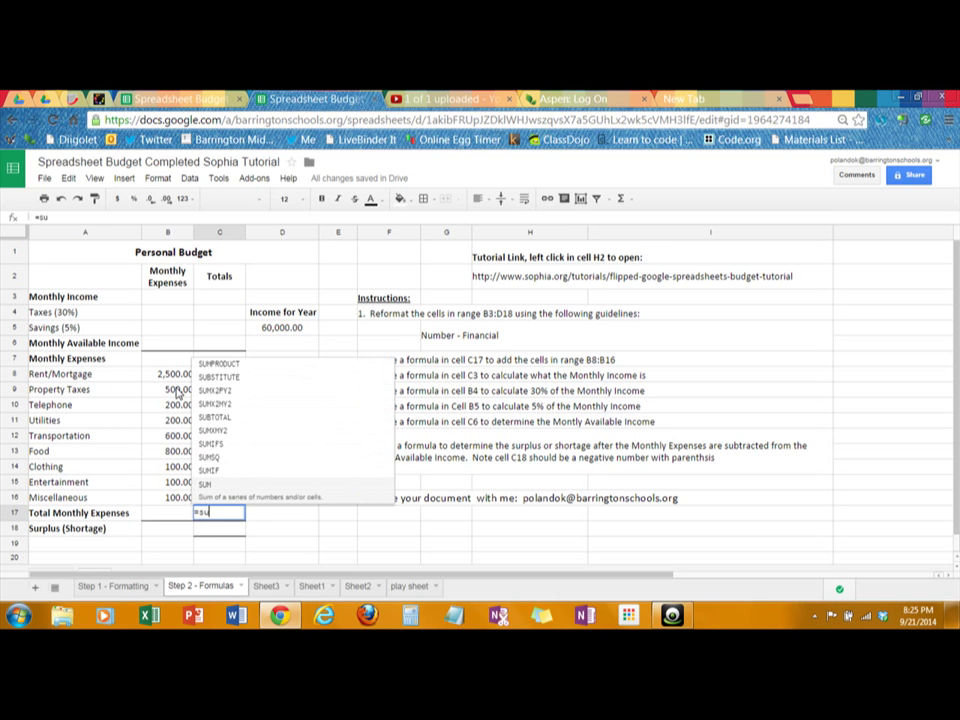
pyautogui.write('m(')
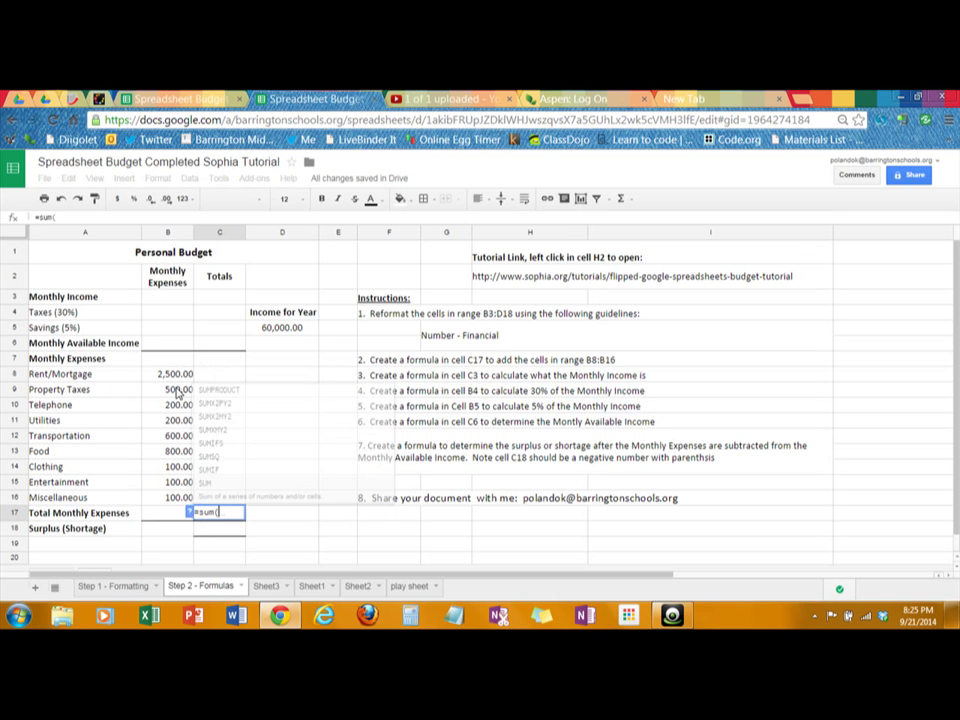
pyautogui.moveTo(167, 373); pyautogui.dragTo(168, 503)
pyautogui.write(')')
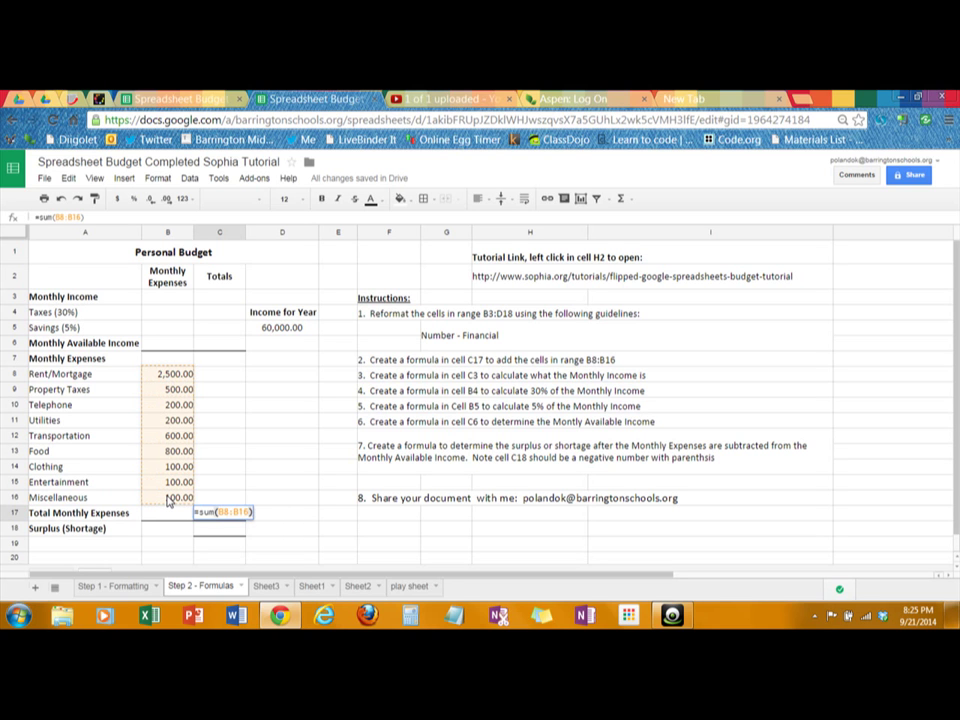
pyautogui.press('Return')
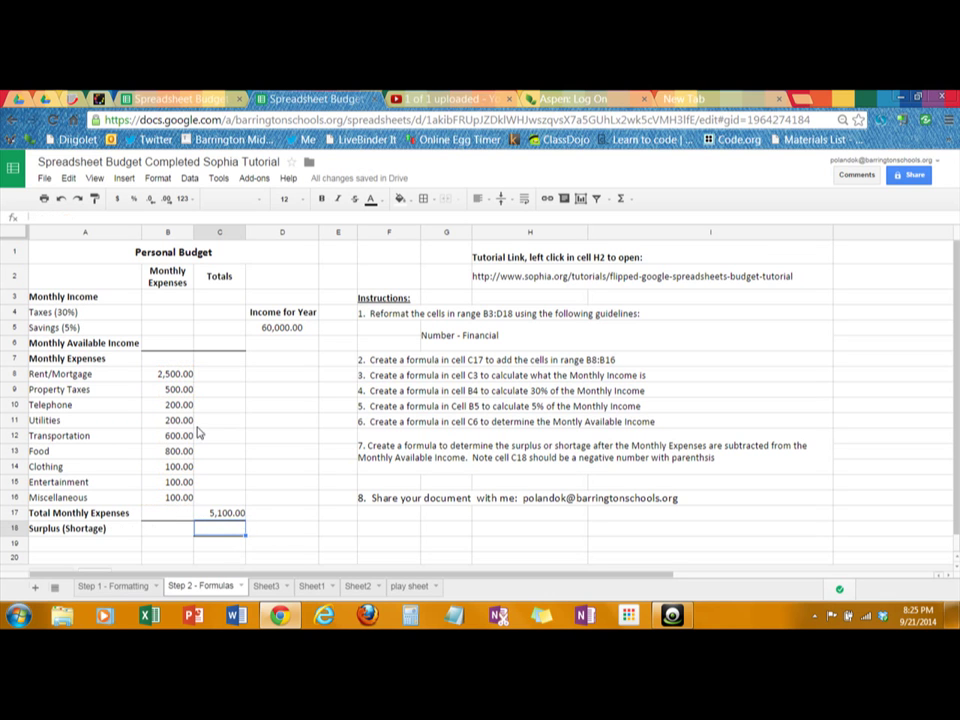
pyautogui.click(229, 516)
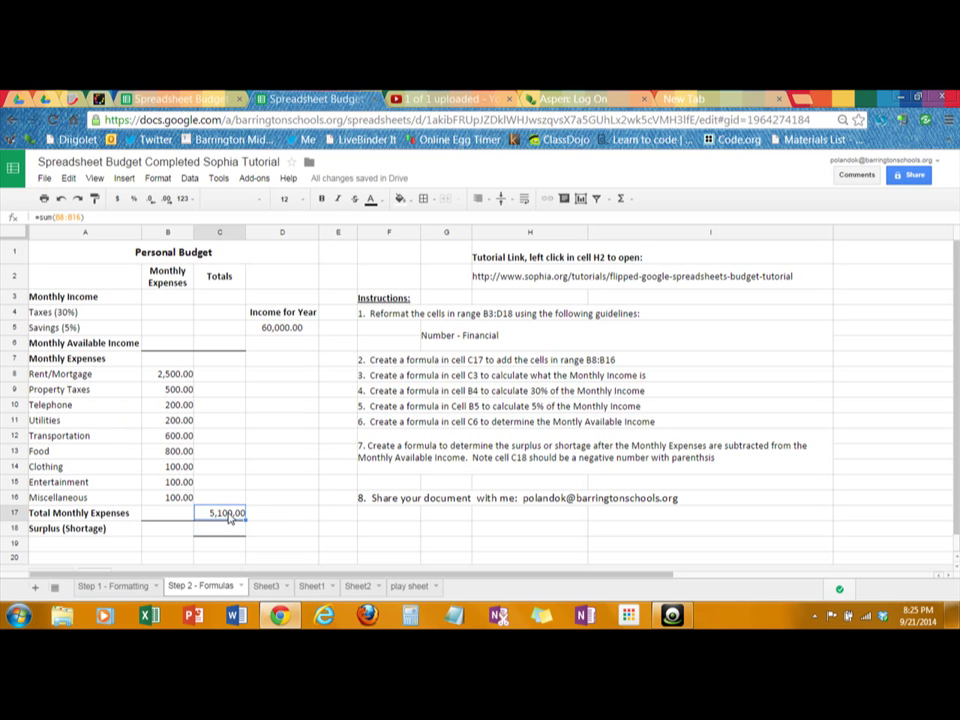
pyautogui.press('Delete')
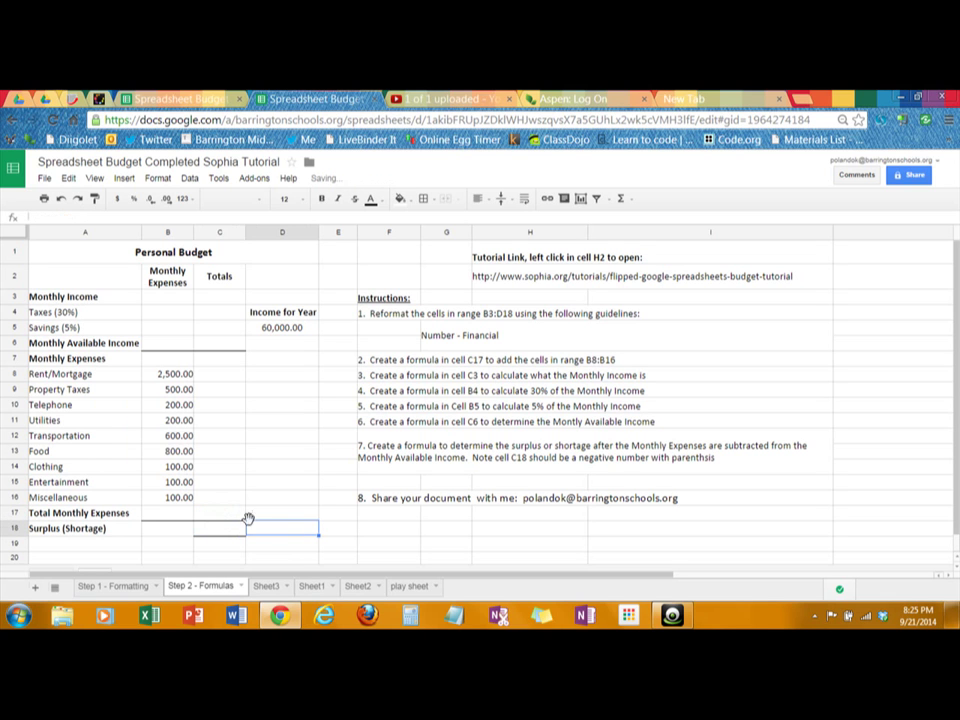
# Insert the built-in SUM function in C17 to total the monthly expenses in B8:B16.
pyautogui.click(629, 201)
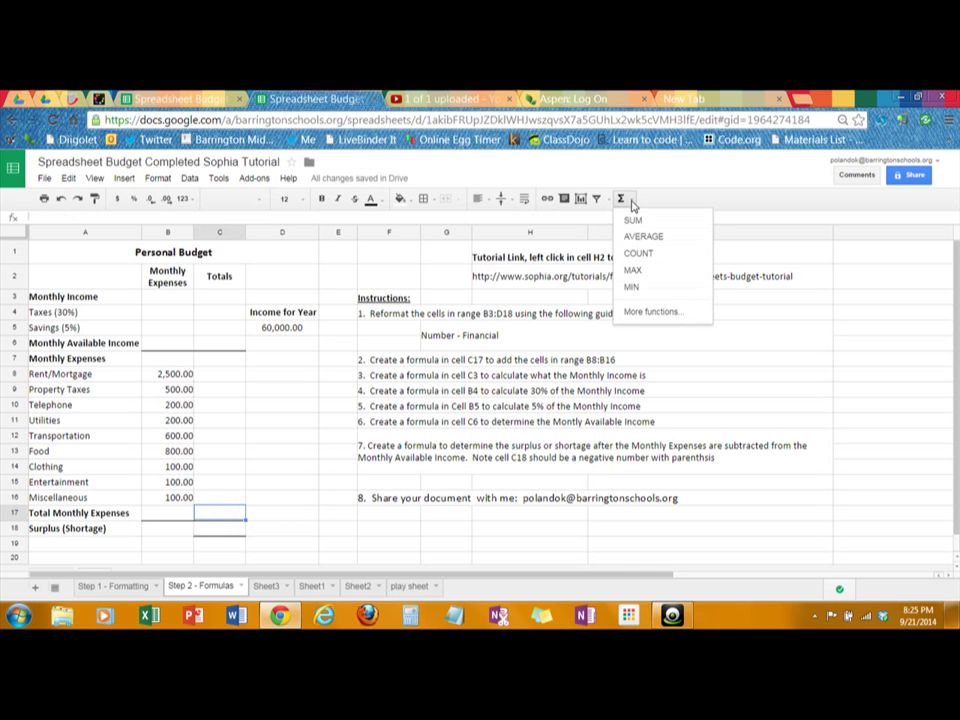
pyautogui.click(634, 220)
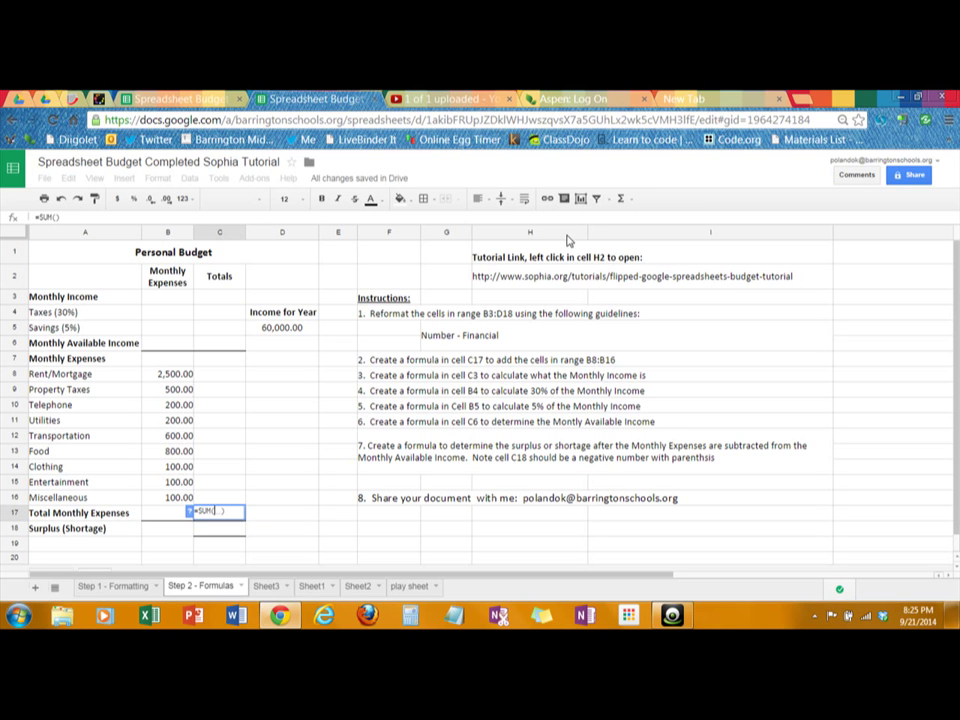
pyautogui.click(177, 376)
pyautogui.moveTo(177, 378); pyautogui.dragTo(184, 498)
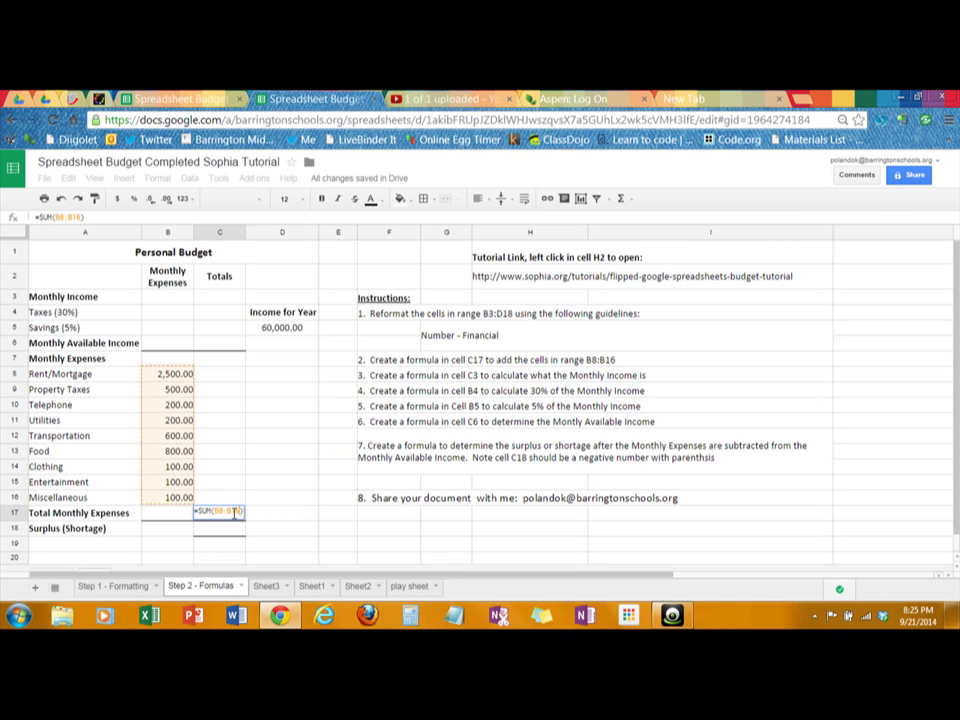
pyautogui.press('Return')
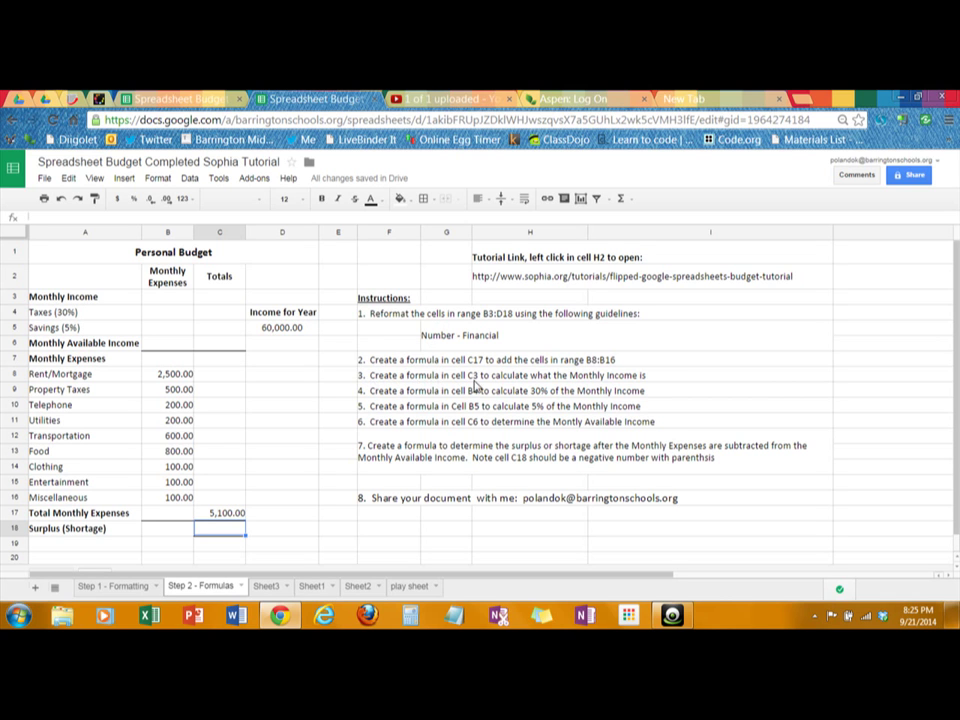
# Calculate the monthly income in C3 with the formula =D5/12.
pyautogui.click(226, 302)
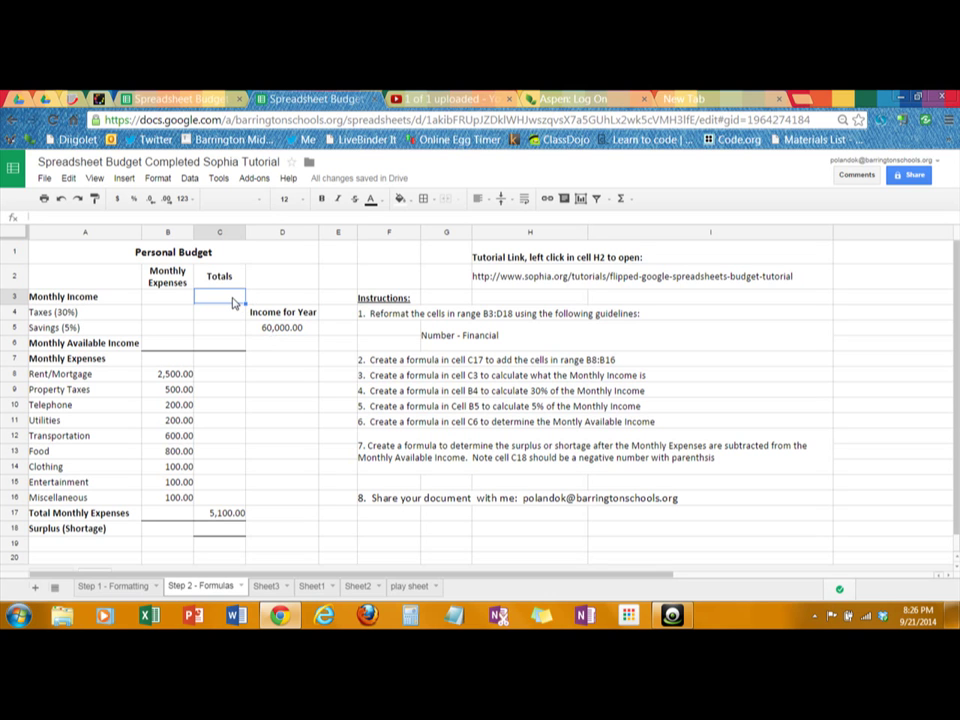
pyautogui.write('=')
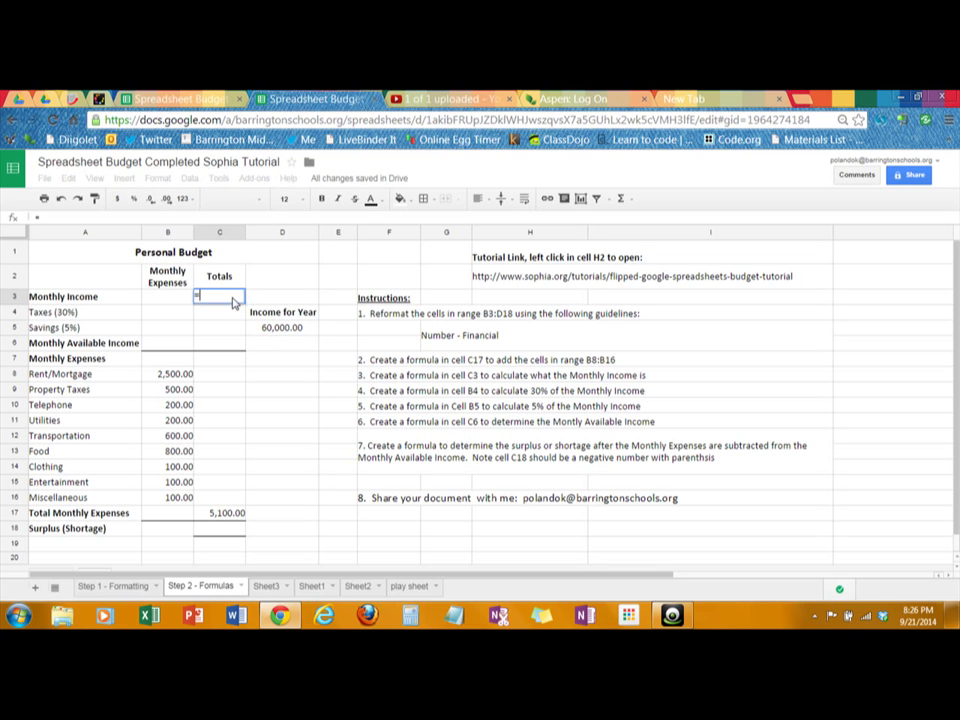
pyautogui.click(282, 334)
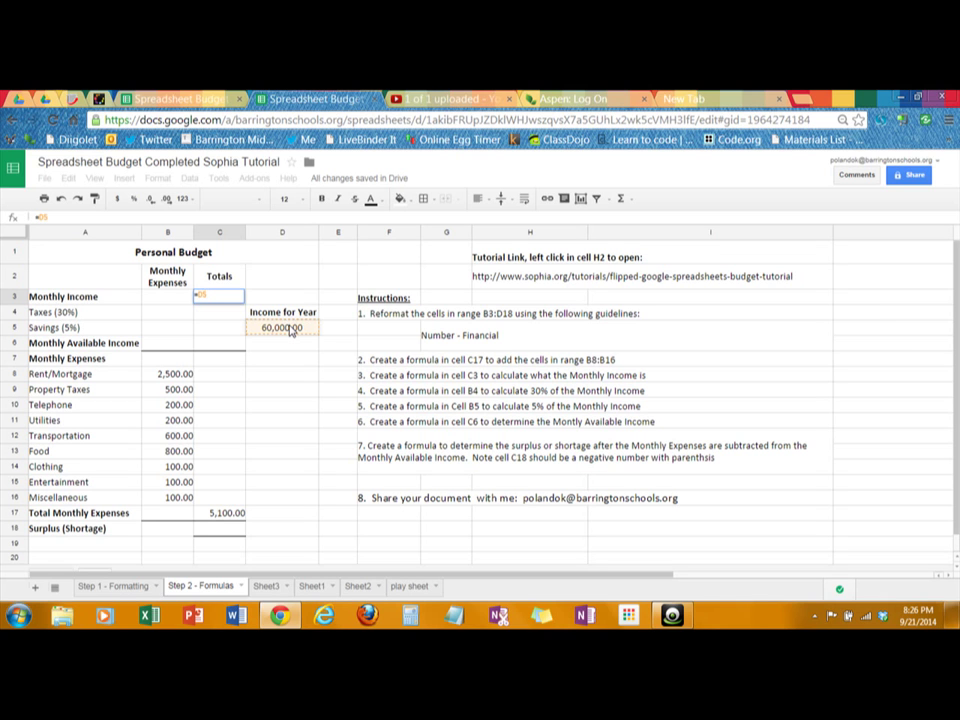
pyautogui.write('/12')
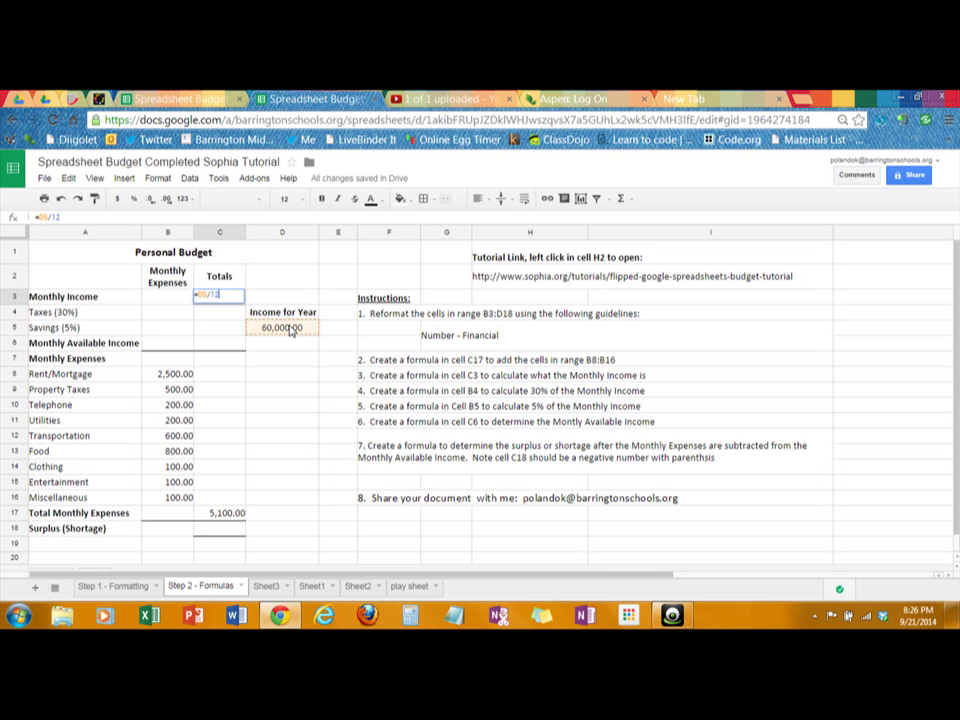
pyautogui.press('Return')
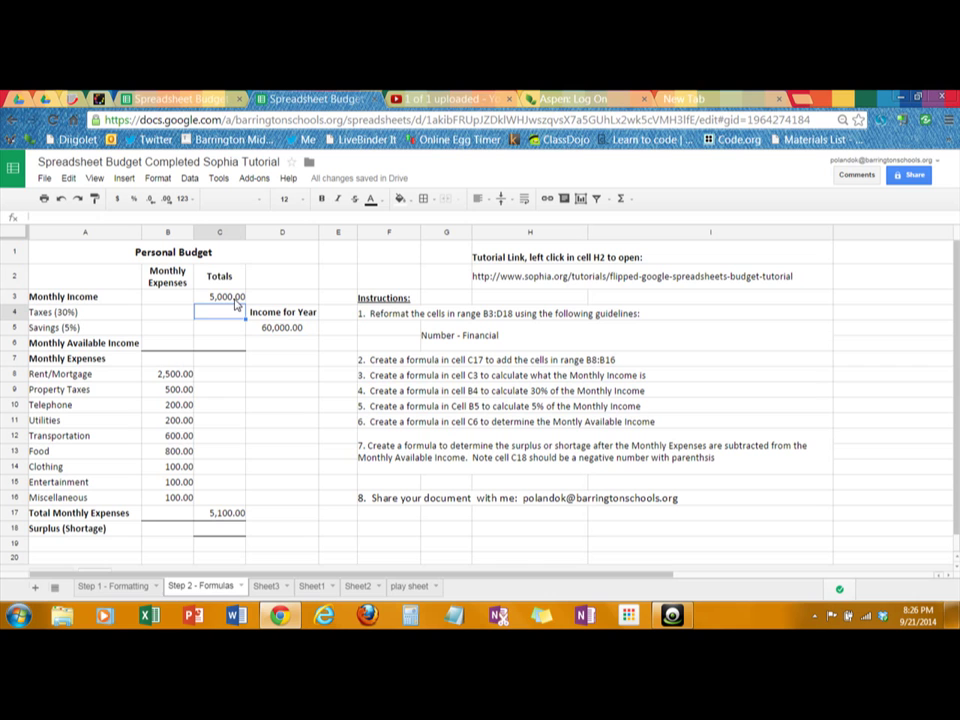
# Test the monthly income formula by setting the yearly income in D5 to 100000, and set it back to 60000.
pyautogui.click(293, 332)
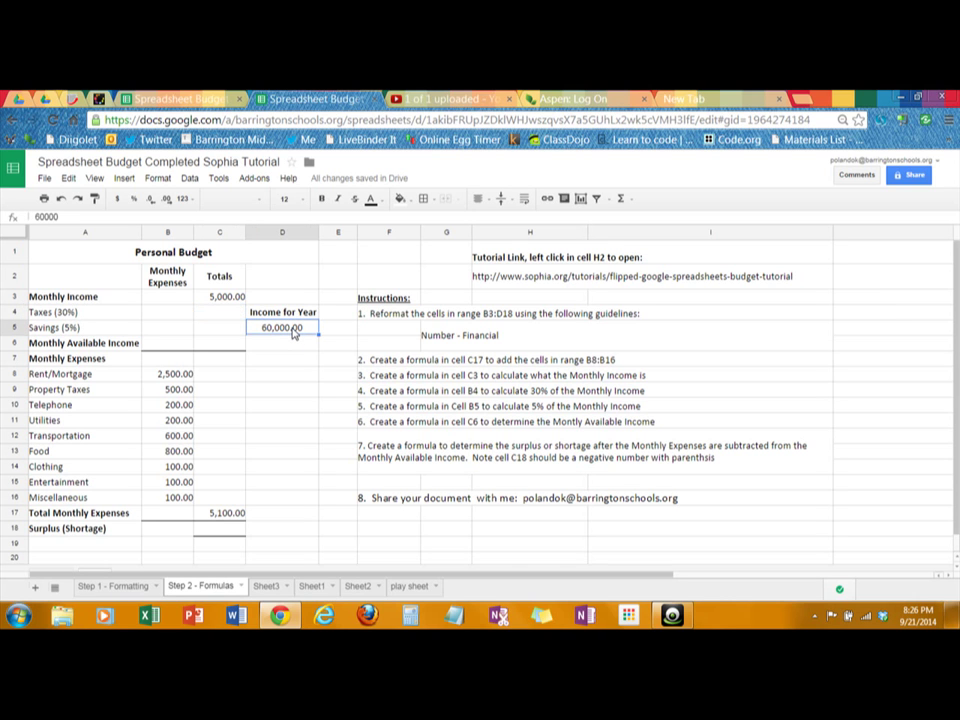
pyautogui.write('100000')
pyautogui.press('Return')
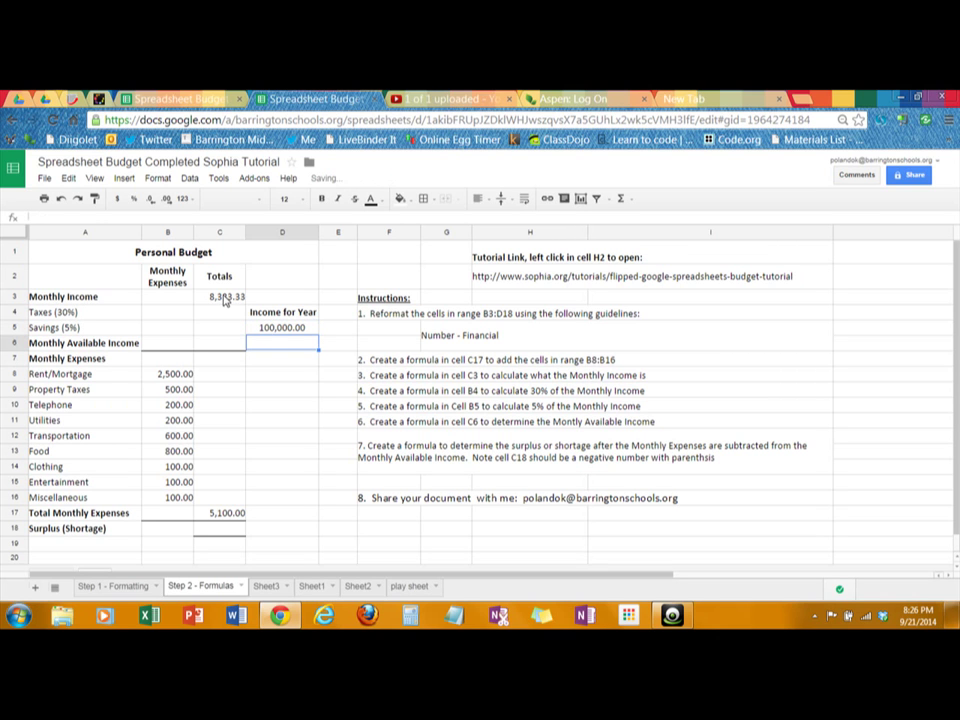
pyautogui.click(271, 332)
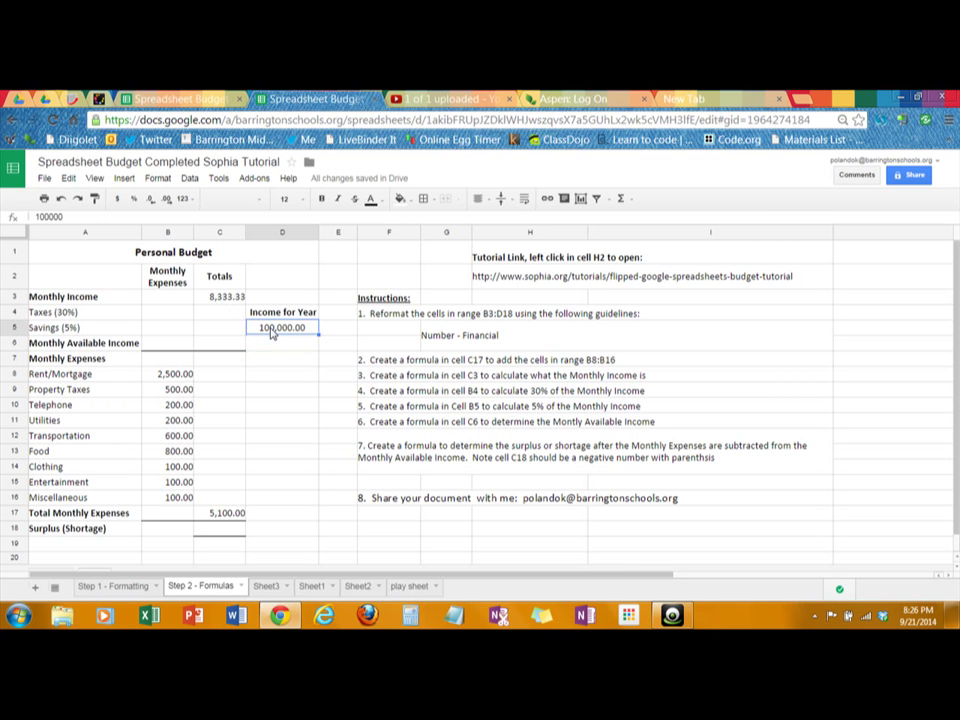
pyautogui.write('60000')
pyautogui.press('Return')
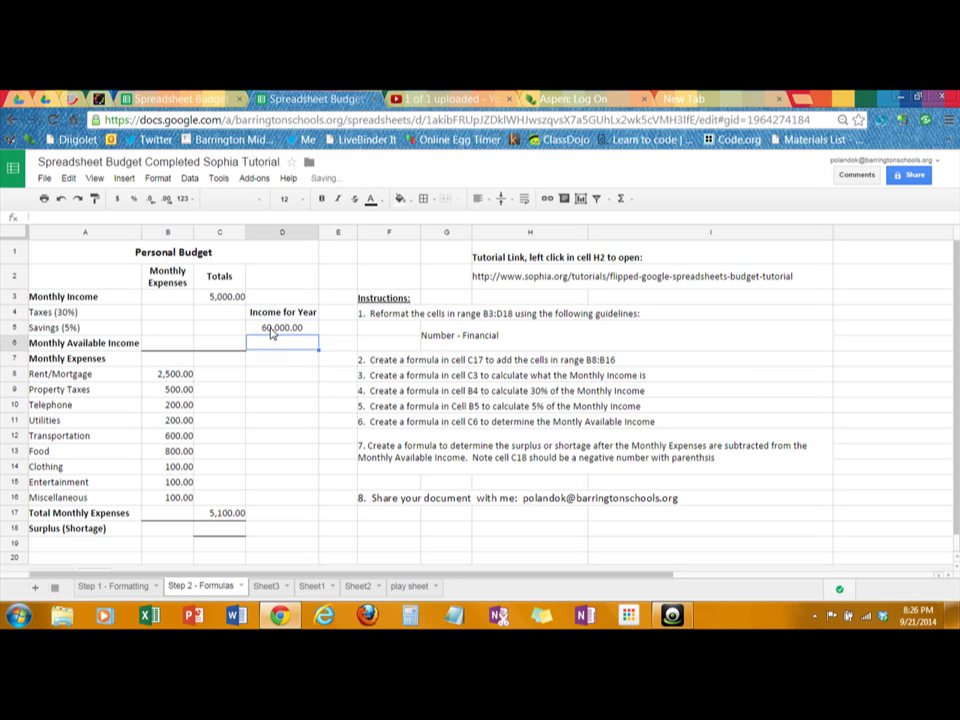